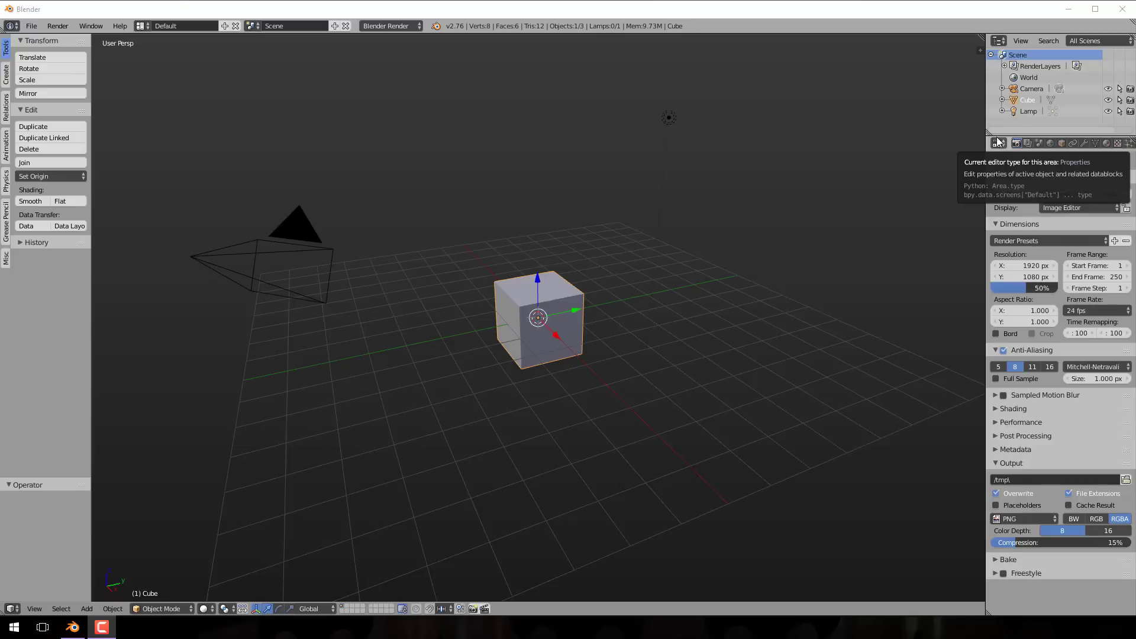
In Edit Mode, subdivide the cube repeatedly into a dense grid of small faces.
{"action": "scroll", "coordinate": [641, 326], "scroll_direction": "up", "scroll_amount": 4}
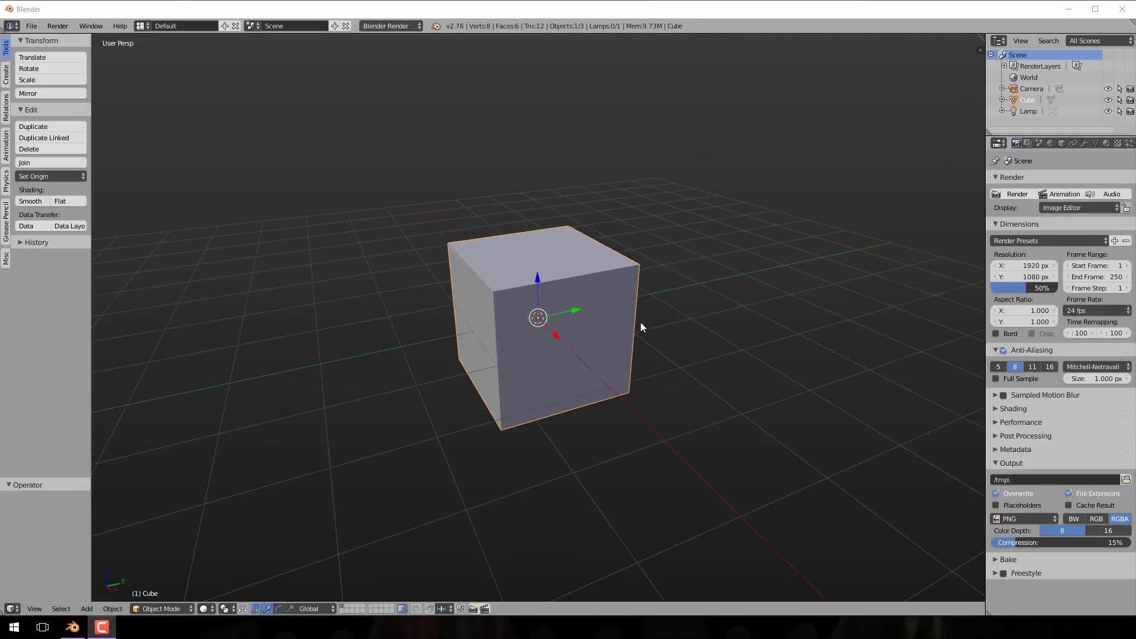
{"action": "key", "text": "Tab"}
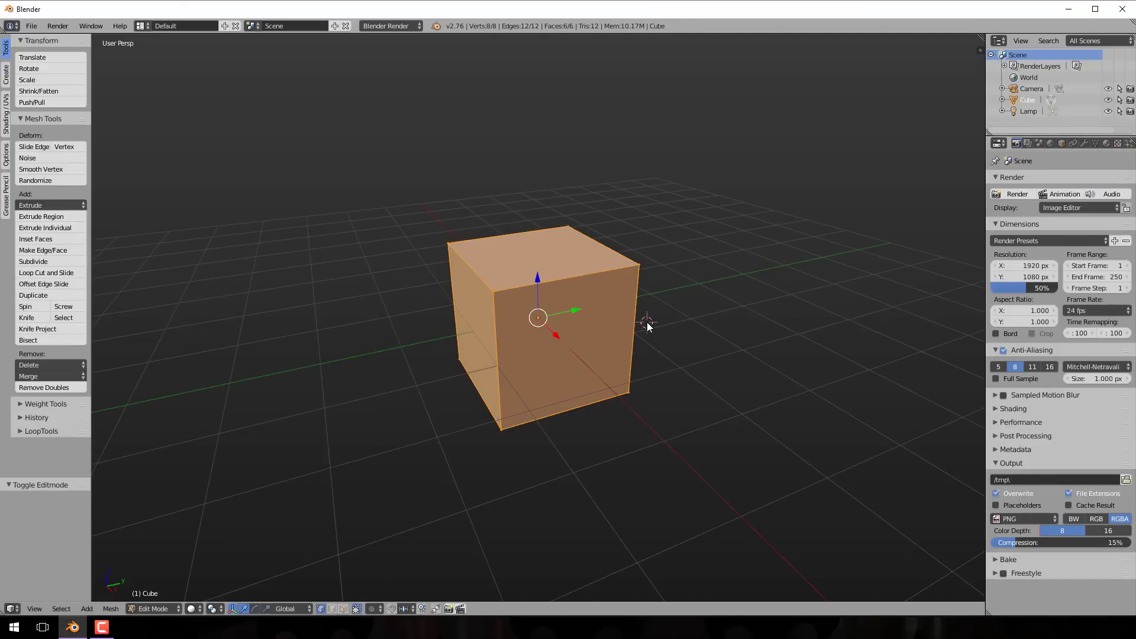
{"action": "left_click", "coordinate": [647, 322]}
{"action": "key", "text": "w"}
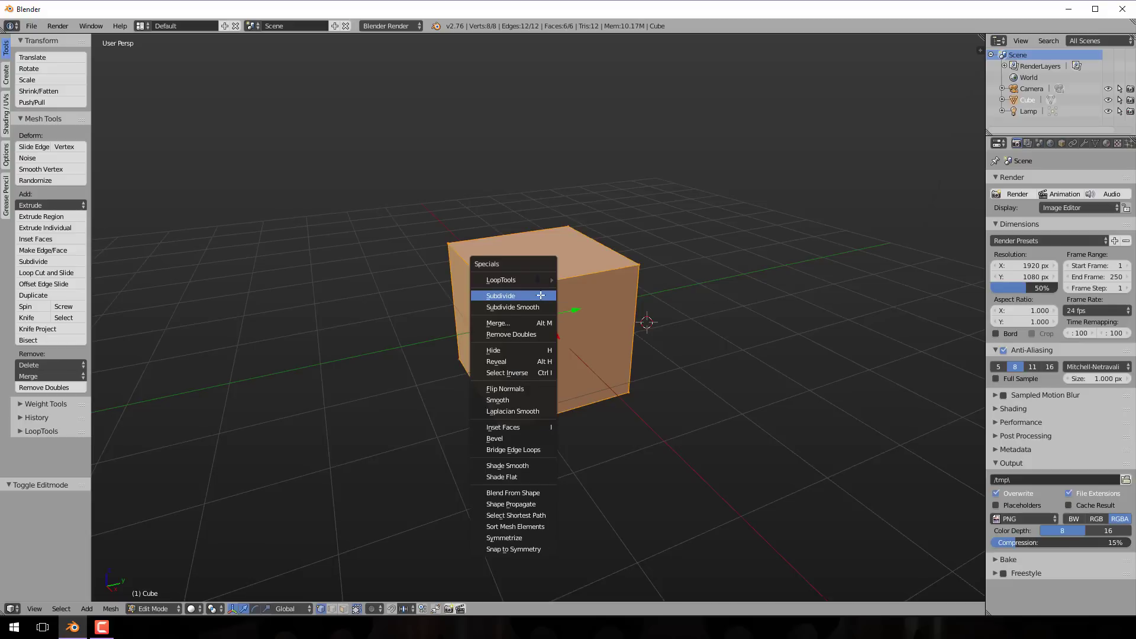
{"action": "left_click", "coordinate": [541, 294]}
{"action": "key", "text": "w"}
{"action": "left_click", "coordinate": [541, 295]}
{"action": "key", "text": "w"}
{"action": "left_click", "coordinate": [540, 295]}
{"action": "key", "text": "w"}
{"action": "left_click", "coordinate": [541, 295]}
{"action": "key", "text": "w"}
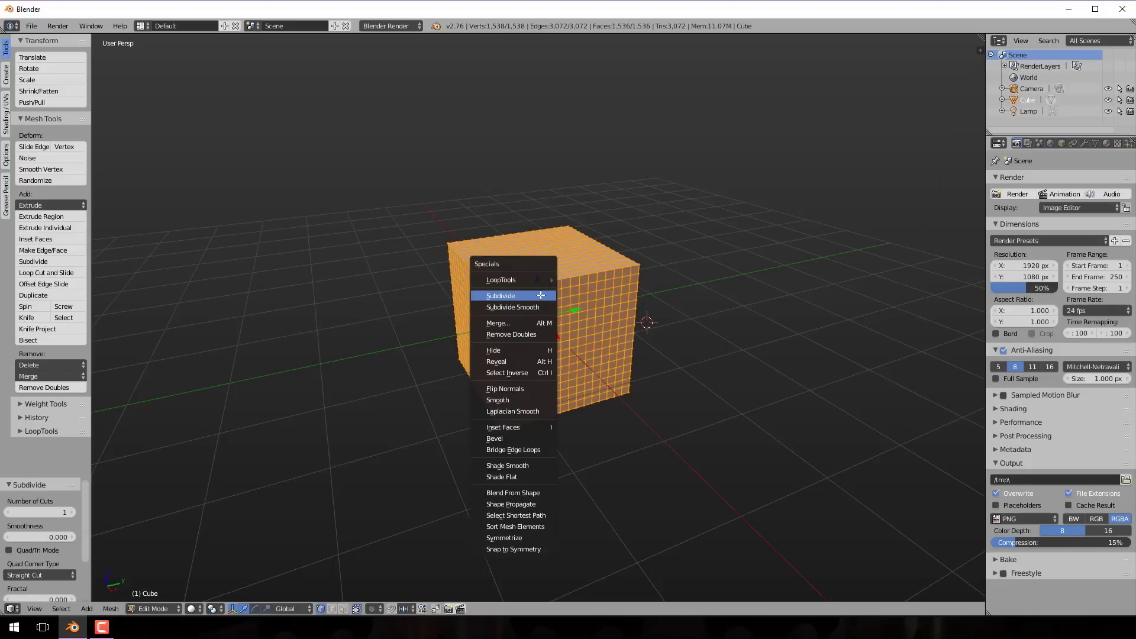
{"action": "left_click", "coordinate": [540, 294]}
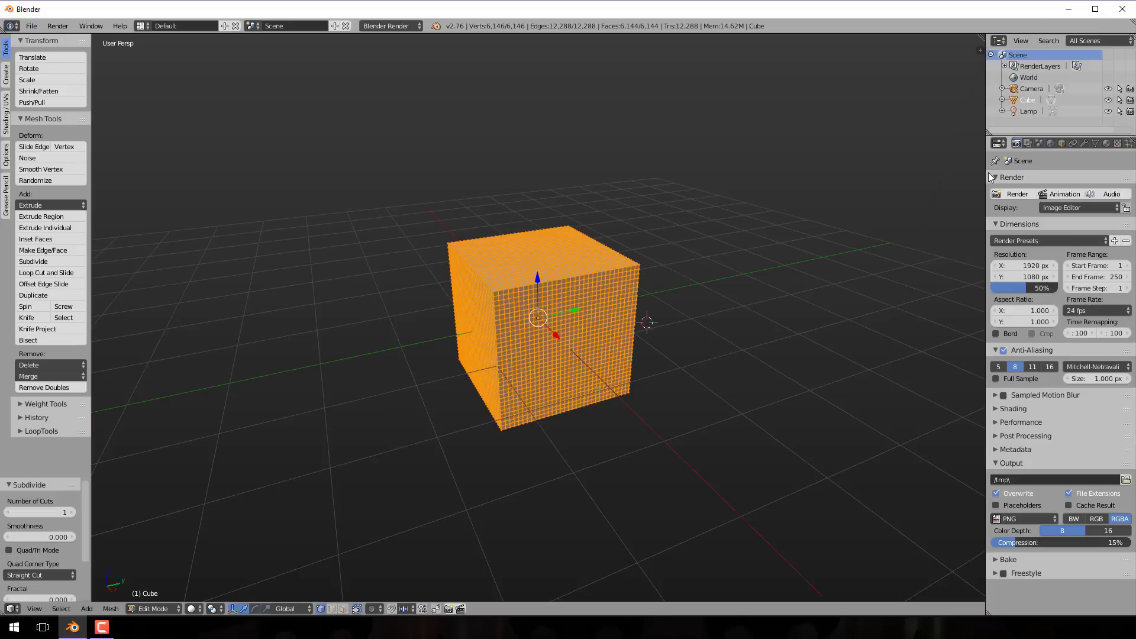
Tick Vertex Color Paint in the cube material's Options panel.
{"action": "left_click_drag", "start_coordinate": [987, 174], "coordinate": [926, 163]}
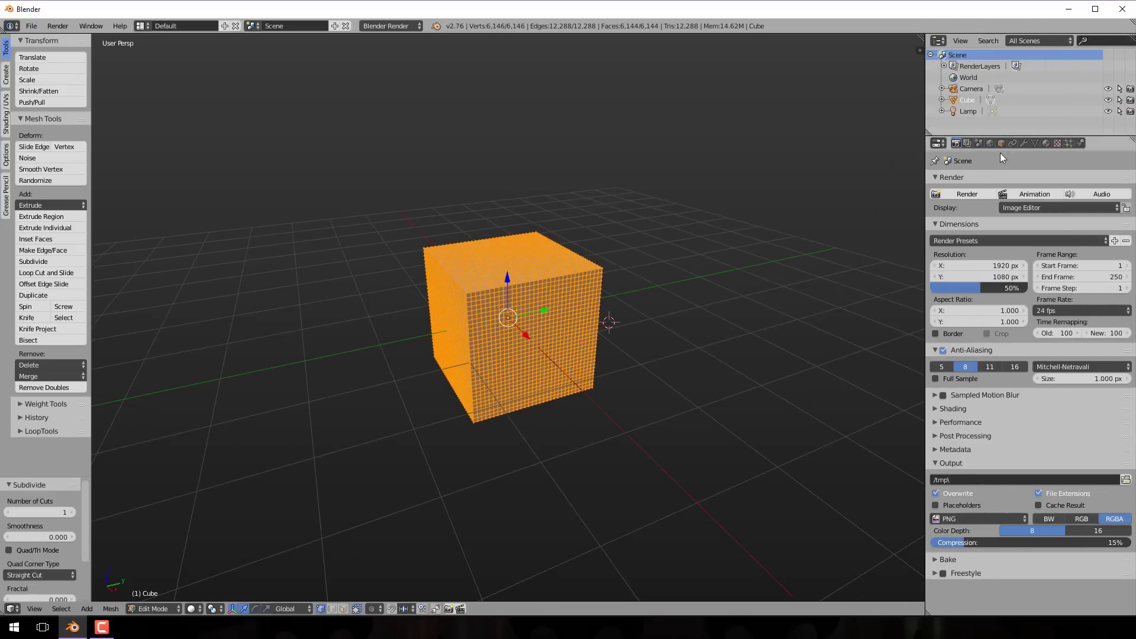
{"action": "left_click", "coordinate": [1046, 143]}
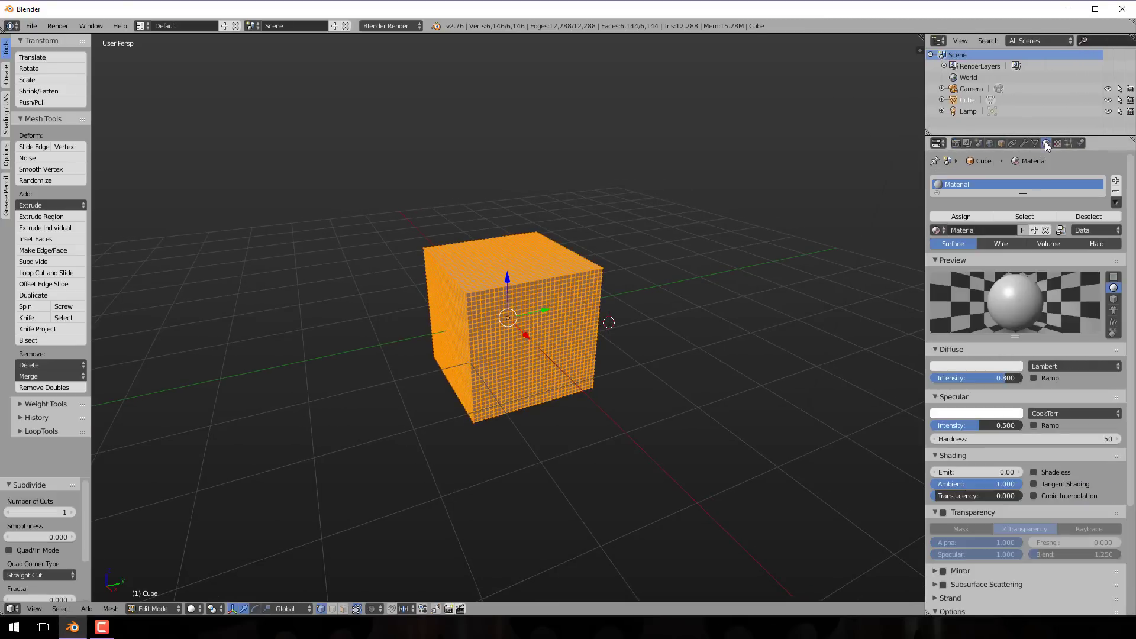
{"action": "scroll", "coordinate": [1080, 424], "scroll_direction": "down", "scroll_amount": 1}
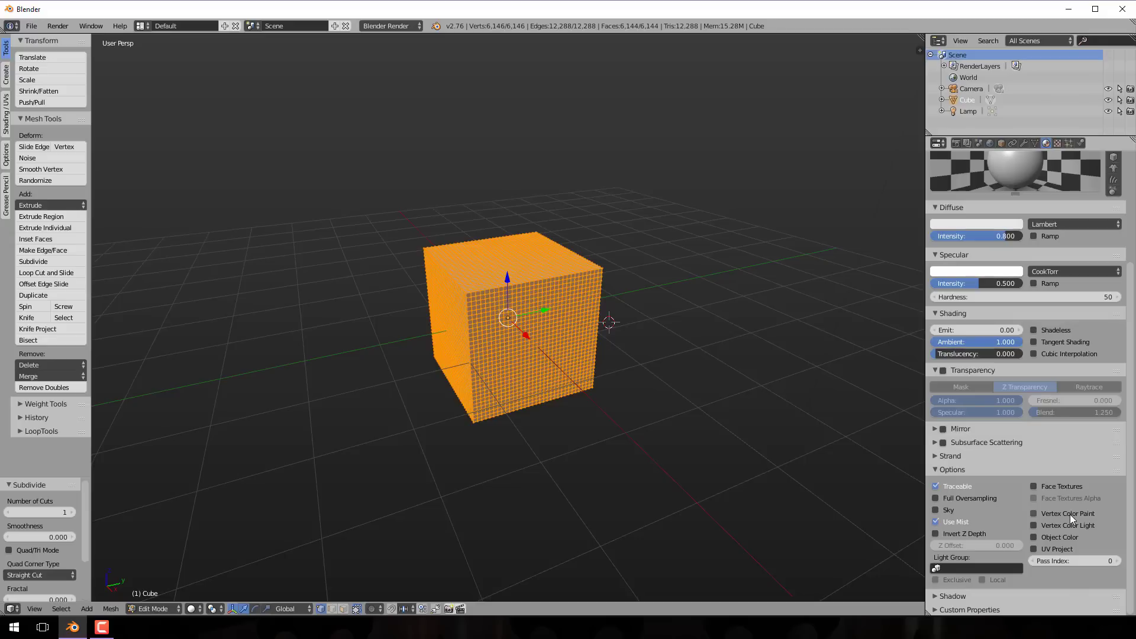
{"action": "left_click", "coordinate": [1035, 515]}
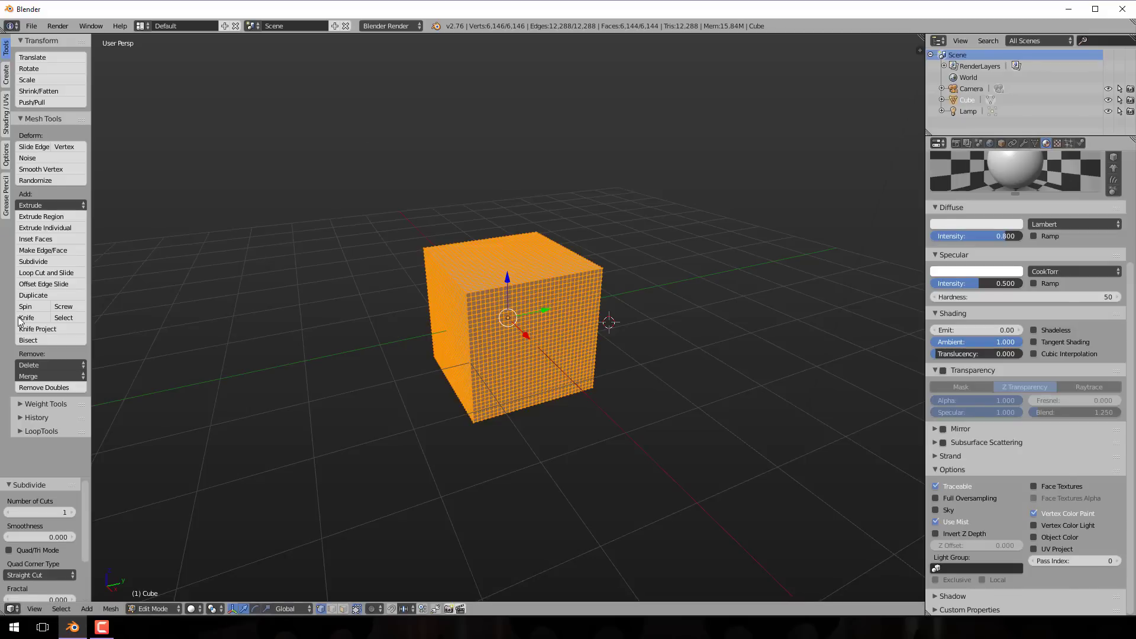
Switch the cube to Vertex Paint mode and widen the tool shelf.
{"action": "left_click", "coordinate": [165, 610]}
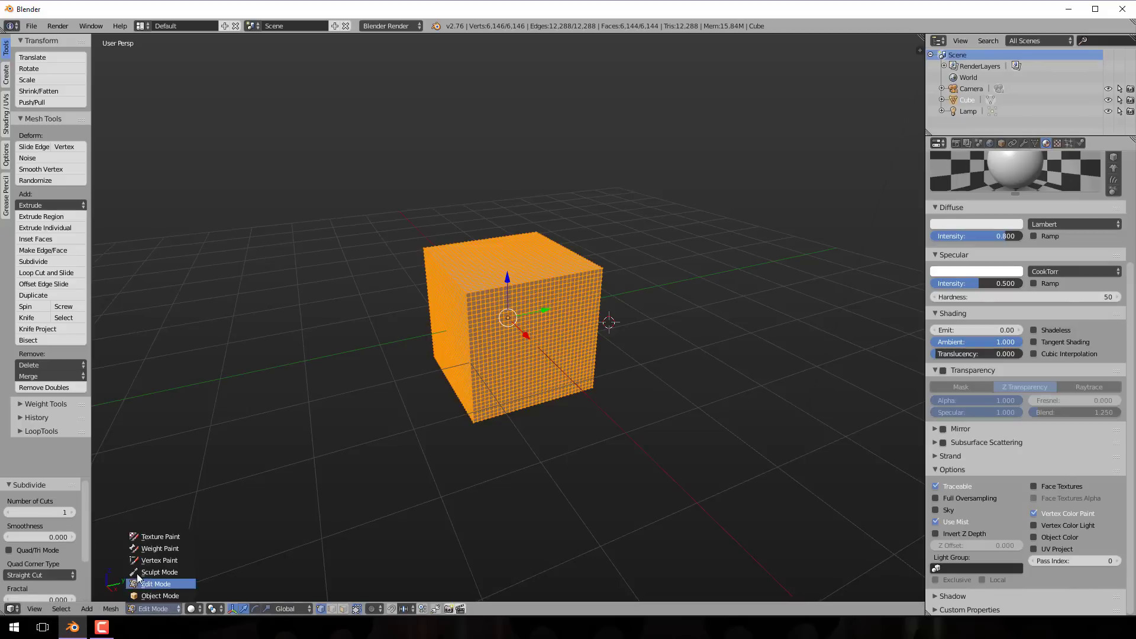
{"action": "left_click", "coordinate": [155, 560]}
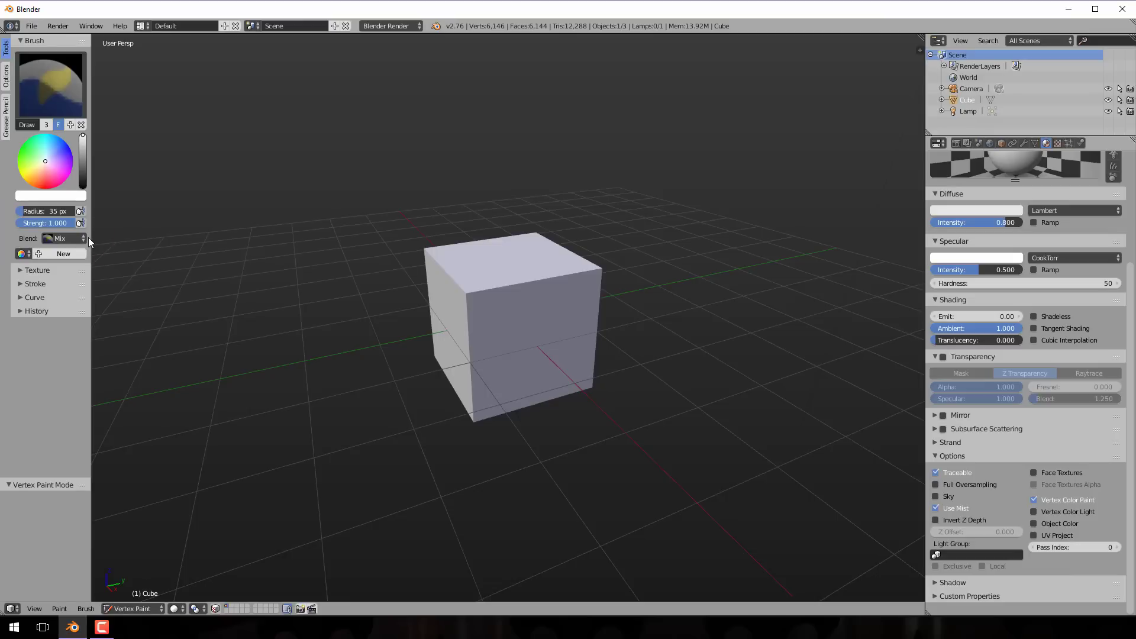
{"action": "left_click_drag", "start_coordinate": [88, 237], "coordinate": [155, 236]}
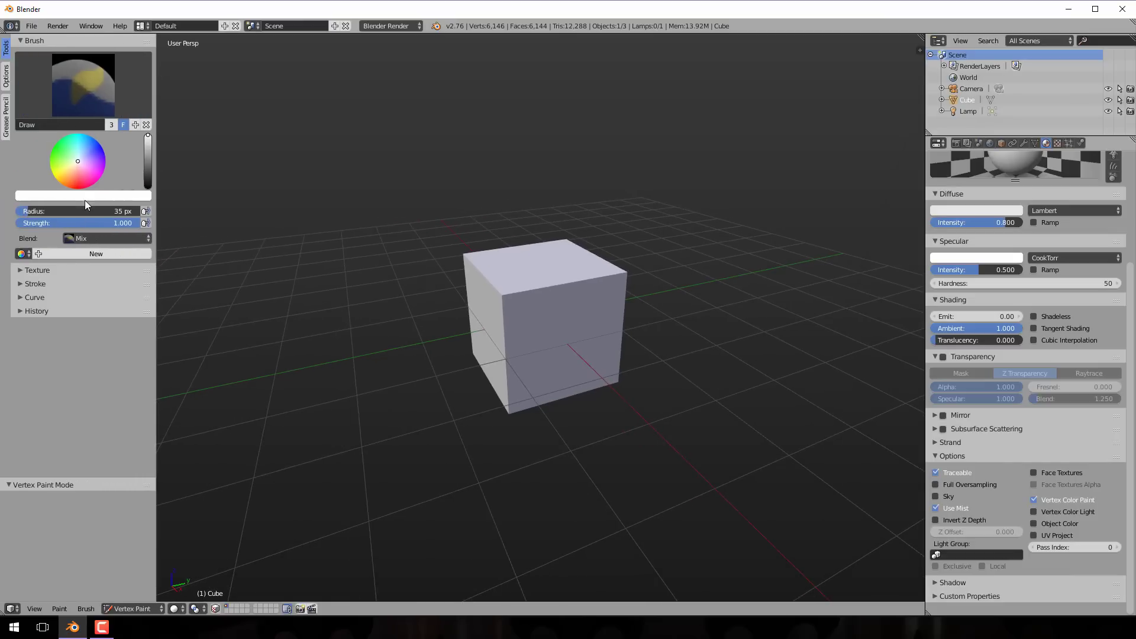
{"action": "key", "text": "t"}
{"action": "key", "text": "t"}
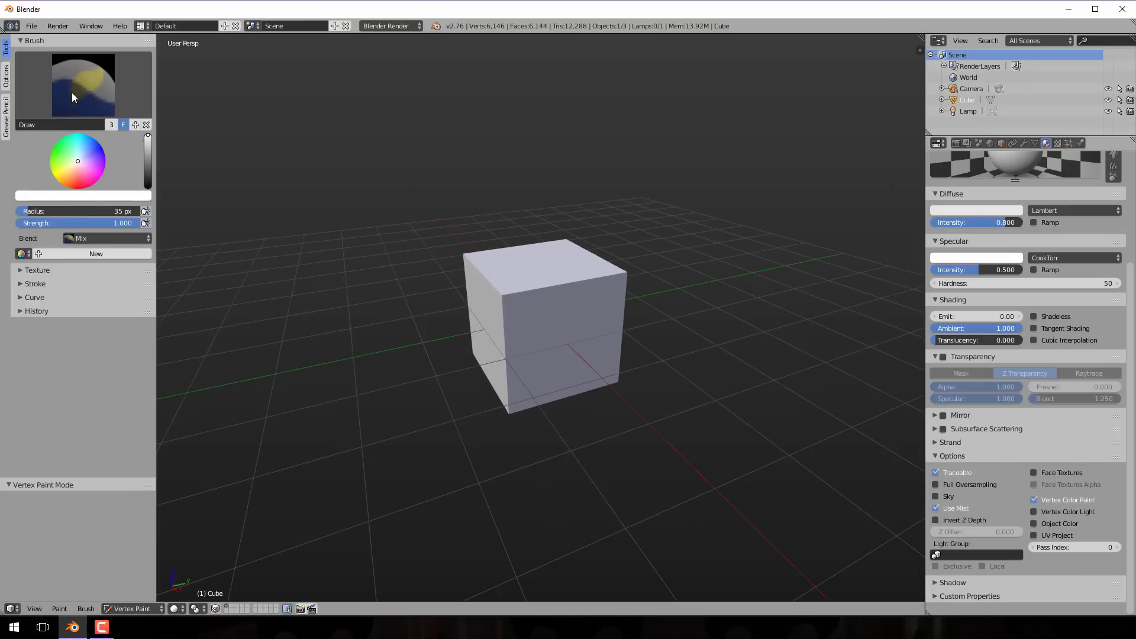
Choose the Draw brush with Mix blending, blue colour and 50 px radius.
{"action": "left_click", "coordinate": [73, 87]}
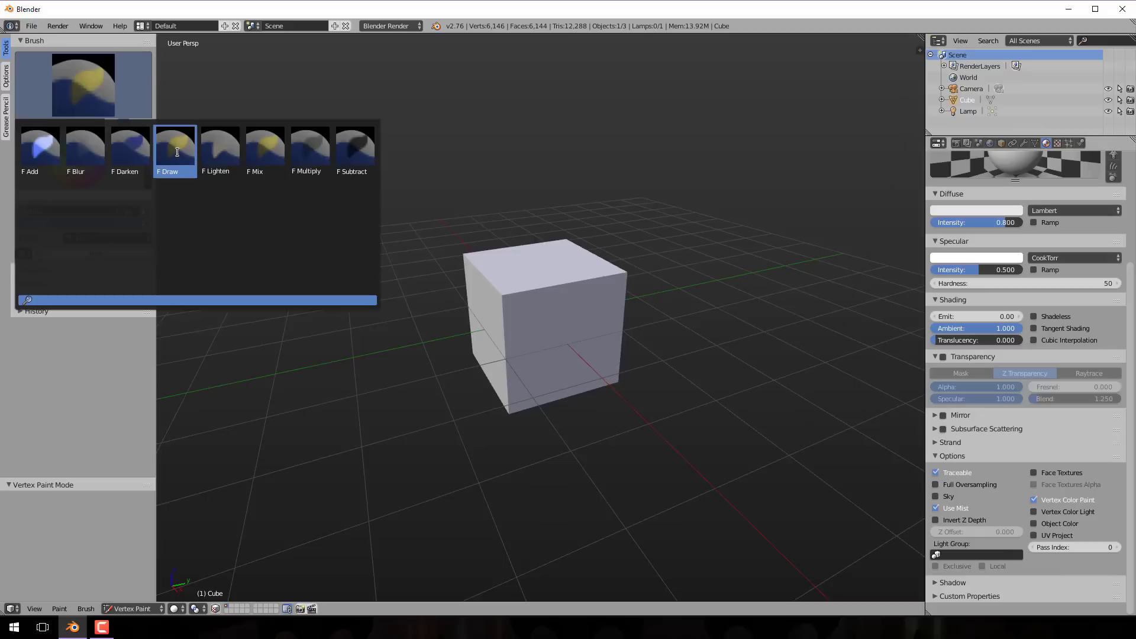
{"action": "left_click", "coordinate": [177, 152]}
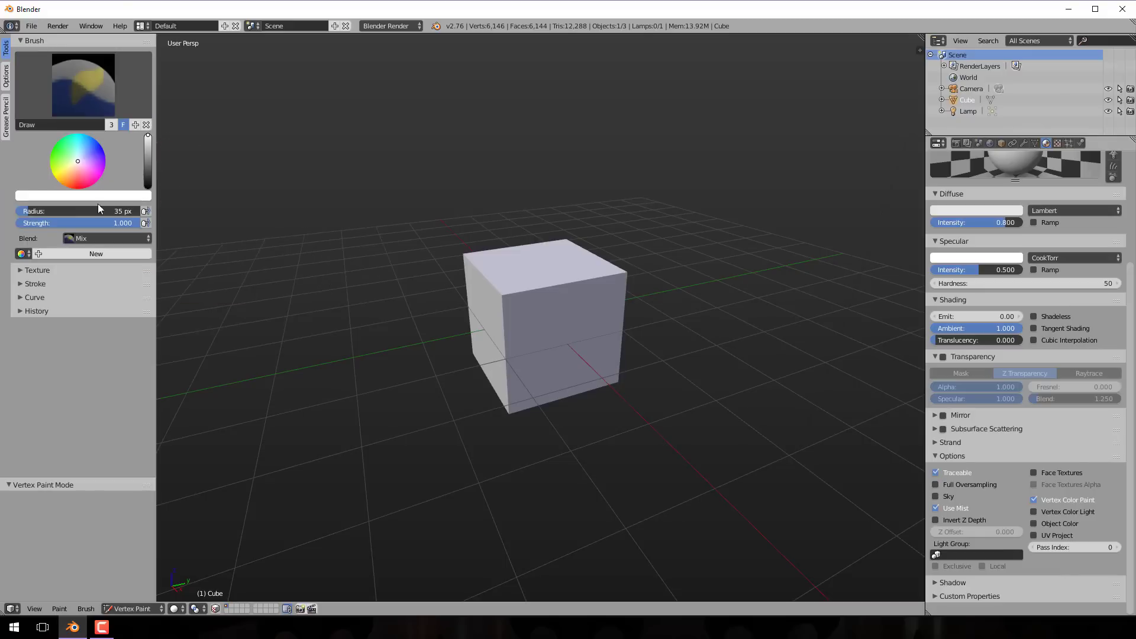
{"action": "left_click", "coordinate": [146, 237]}
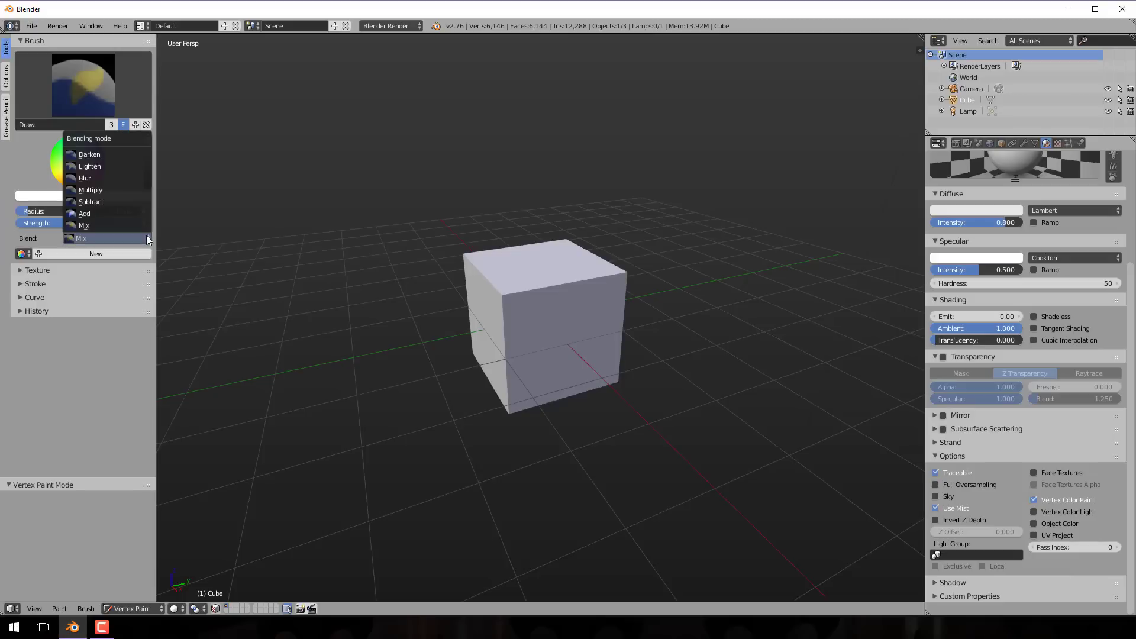
{"action": "left_click", "coordinate": [147, 236]}
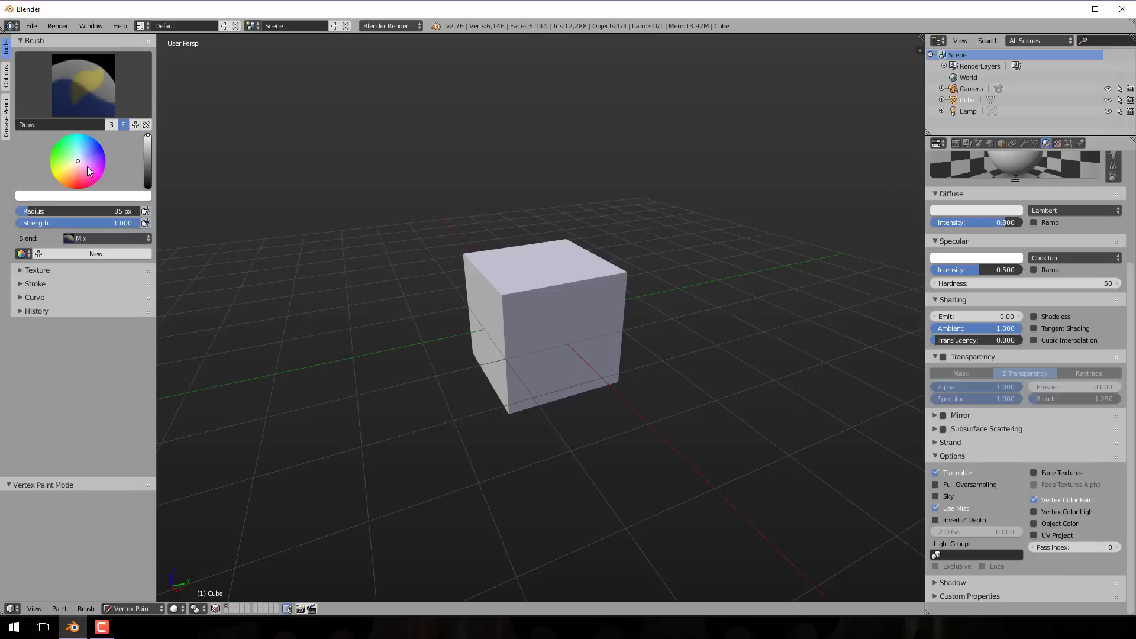
{"action": "left_click_drag", "start_coordinate": [87, 166], "coordinate": [97, 147]}
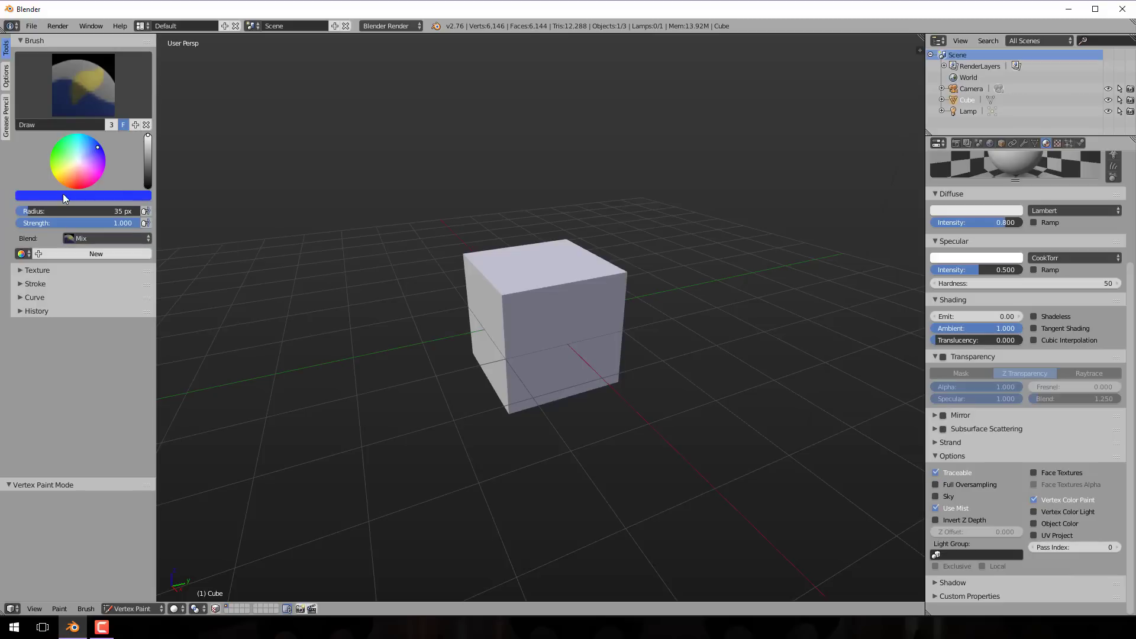
{"action": "mouse_move", "coordinate": [28, 210]}
{"action": "left_mouse_down"}
{"action": "mouse_move", "coordinate": [44, 223]}
{"action": "mouse_move", "coordinate": [25, 223]}
{"action": "left_mouse_up"}
Expand the brush's Texture, Stroke and Curve panels, then scroll back up.
{"action": "left_click", "coordinate": [20, 271]}
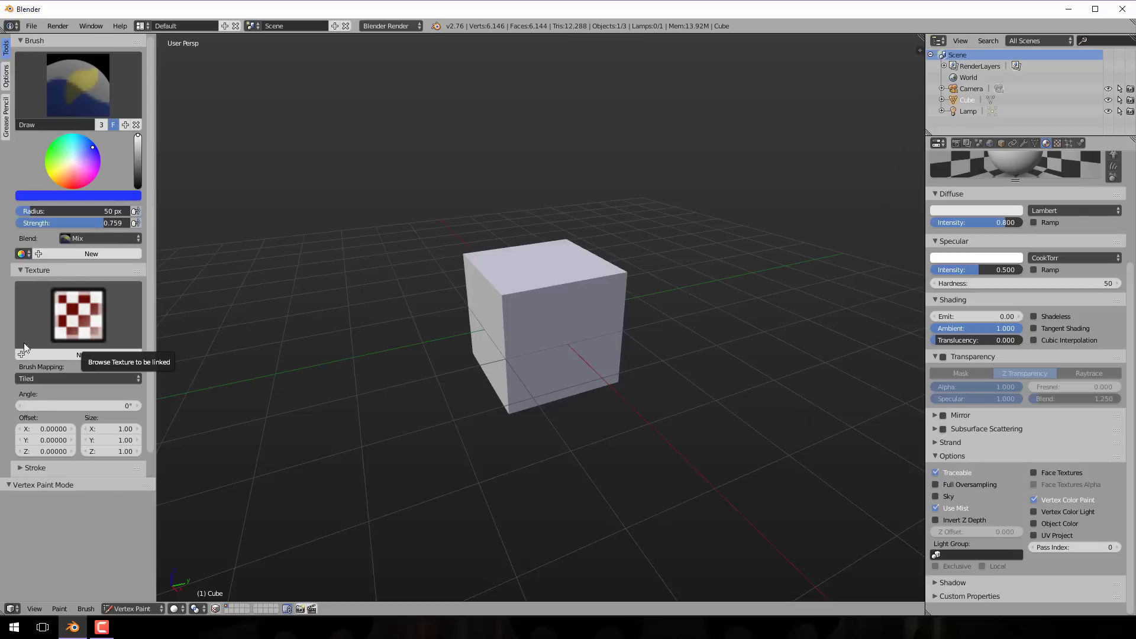
{"action": "scroll", "coordinate": [38, 406], "scroll_direction": "down", "scroll_amount": 1}
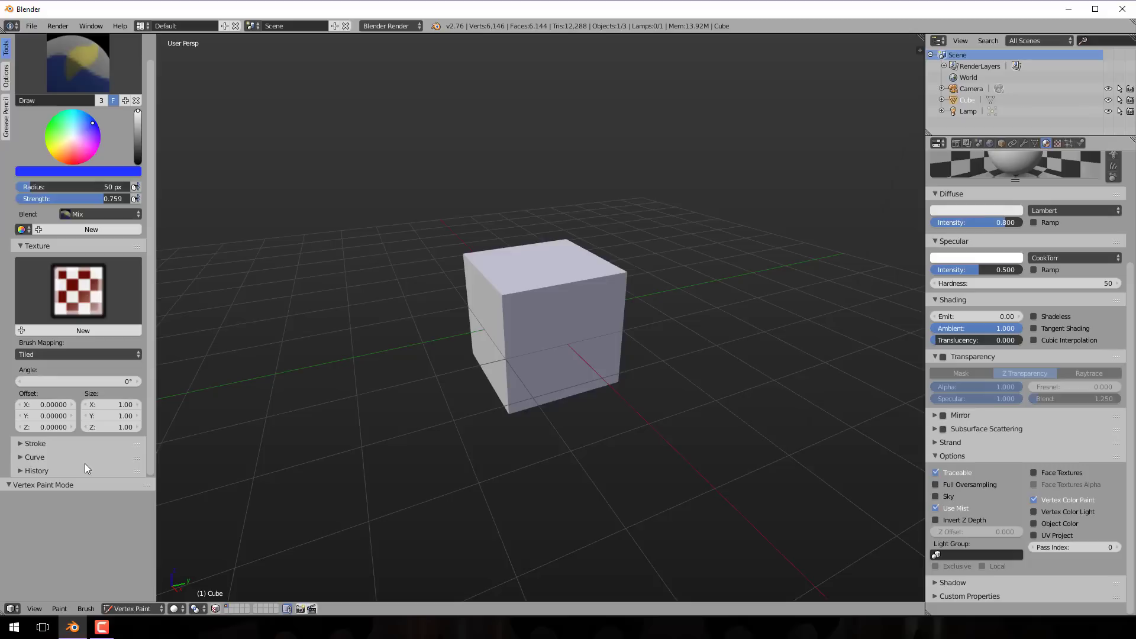
{"action": "left_click", "coordinate": [36, 443]}
{"action": "scroll", "coordinate": [41, 441], "scroll_direction": "down", "scroll_amount": 5}
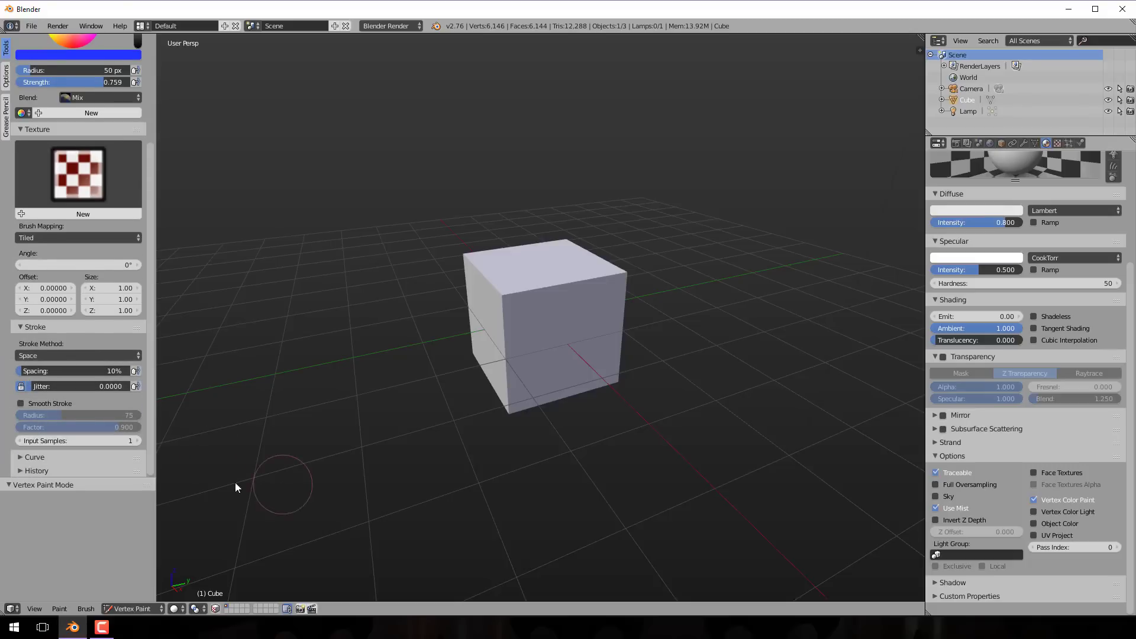
{"action": "left_click", "coordinate": [17, 460]}
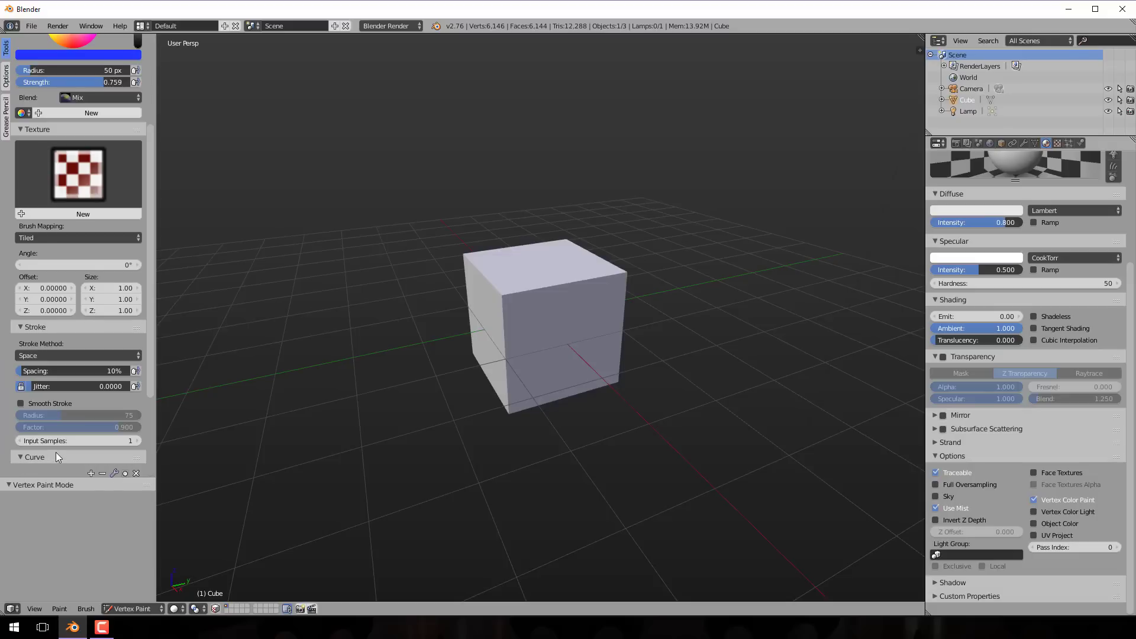
{"action": "scroll", "coordinate": [55, 452], "scroll_direction": "down", "scroll_amount": 4}
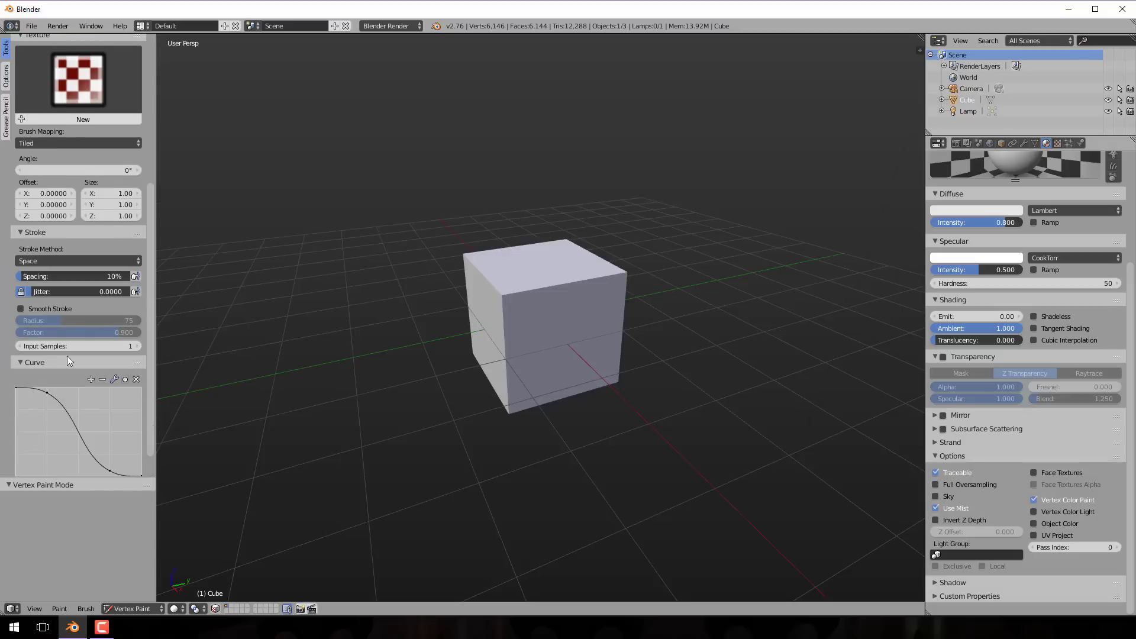
{"action": "scroll", "coordinate": [94, 157], "scroll_direction": "up", "scroll_amount": 8}
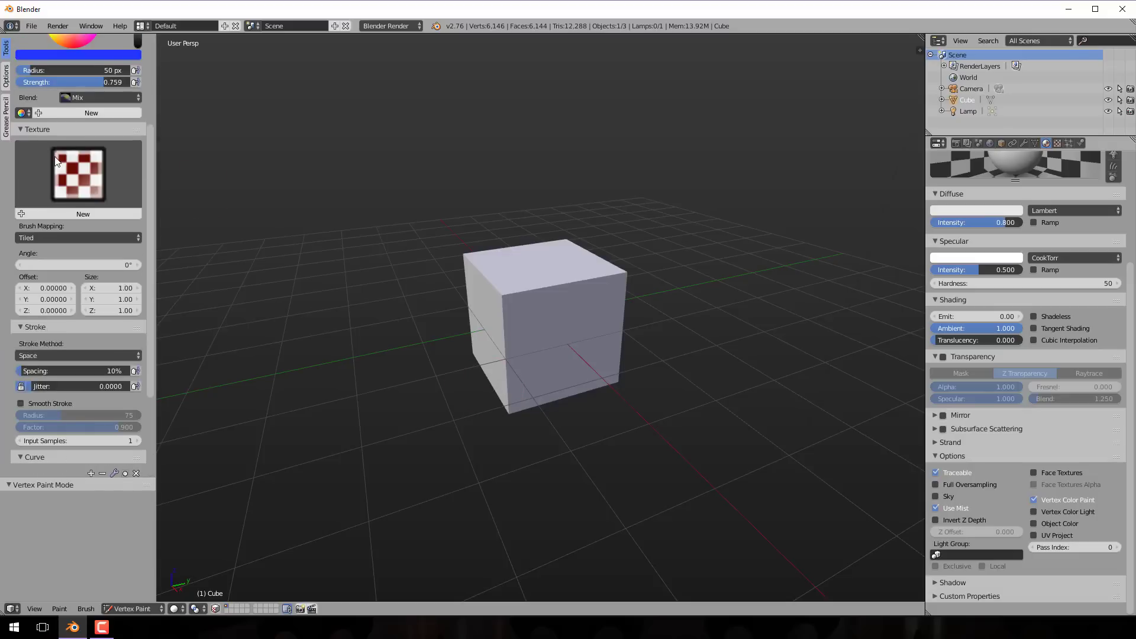
Paint the cube's top, front and remaining white patches blue with a larger brush radius.
{"action": "mouse_move", "coordinate": [511, 334]}
{"action": "left_mouse_down"}
{"action": "mouse_move", "coordinate": [509, 276]}
{"action": "mouse_move", "coordinate": [487, 268]}
{"action": "mouse_move", "coordinate": [470, 312]}
{"action": "mouse_move", "coordinate": [484, 291]}
{"action": "mouse_move", "coordinate": [600, 327]}
{"action": "mouse_move", "coordinate": [624, 386]}
{"action": "mouse_move", "coordinate": [608, 371]}
{"action": "mouse_move", "coordinate": [609, 427]}
{"action": "mouse_move", "coordinate": [467, 380]}
{"action": "mouse_move", "coordinate": [590, 351]}
{"action": "mouse_move", "coordinate": [509, 386]}
{"action": "left_mouse_up"}
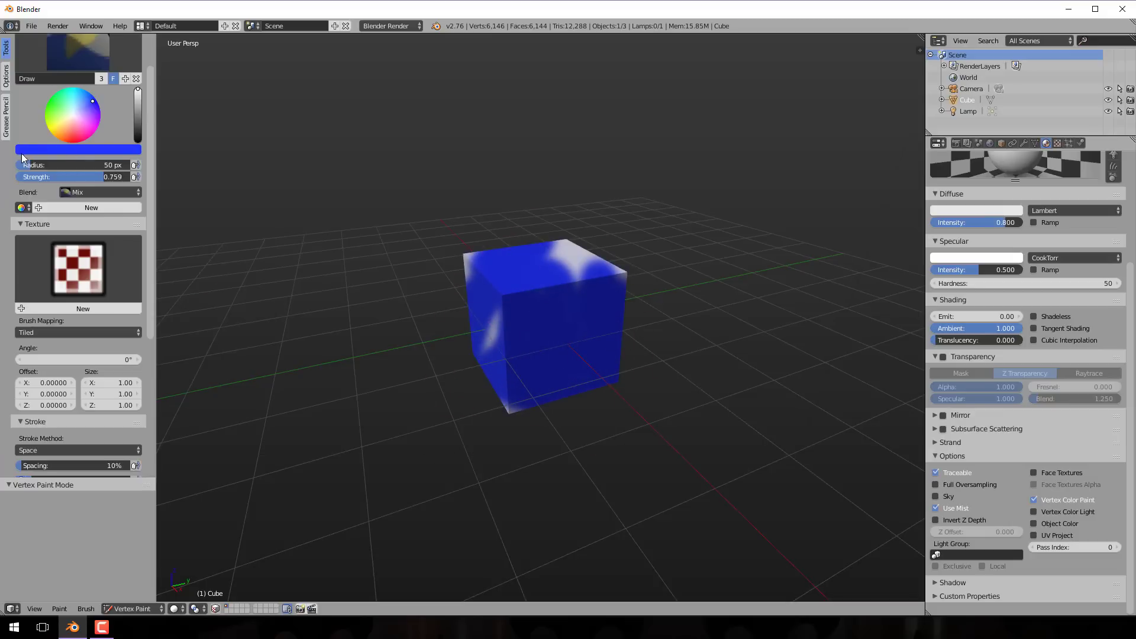
{"action": "left_click_drag", "start_coordinate": [23, 164], "coordinate": [73, 165]}
{"action": "left_click_drag", "start_coordinate": [550, 267], "coordinate": [389, 246]}
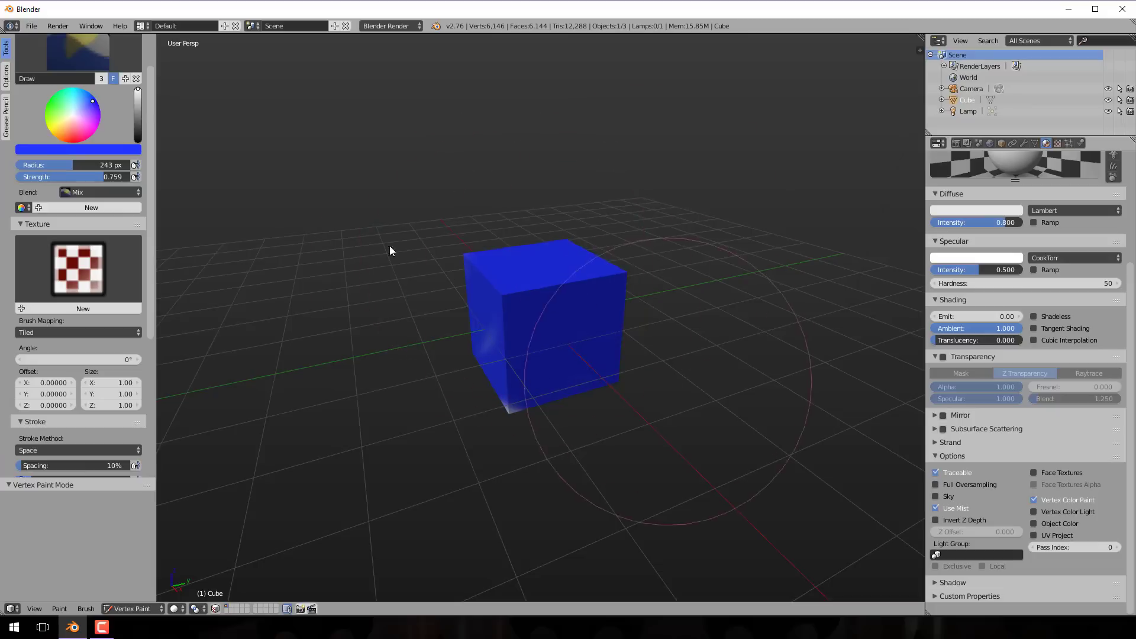
Paint the cube's underside blue, return to the front view, and set the colour to black.
{"action": "middle_click_drag", "start_coordinate": [712, 383], "coordinate": [355, 290]}
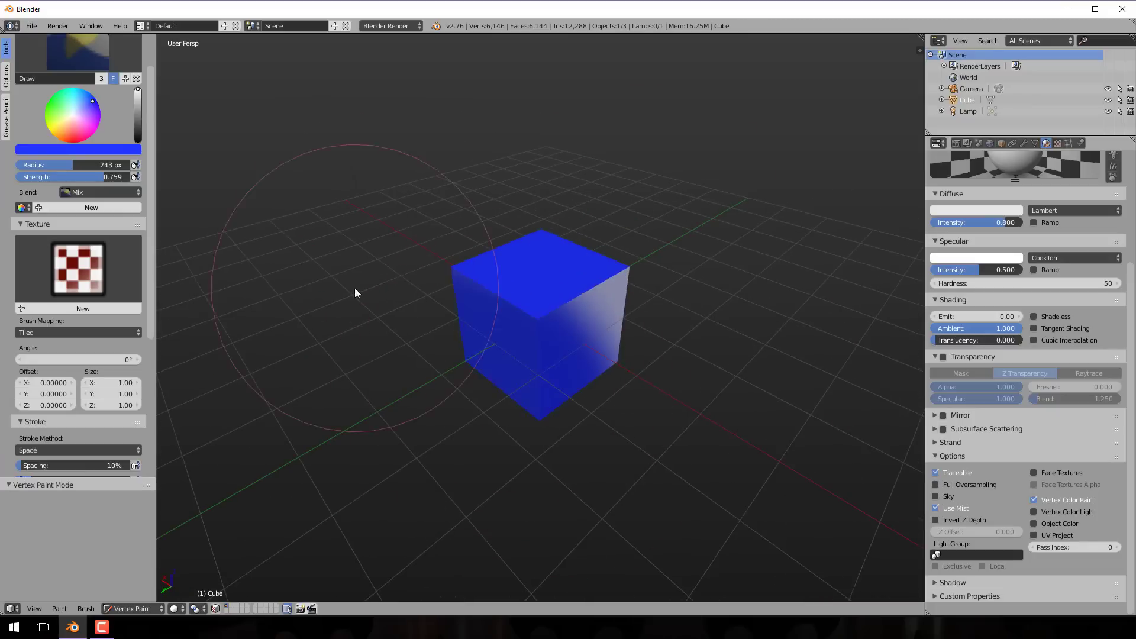
{"action": "mouse_move", "coordinate": [613, 301]}
{"action": "middle_mouse_down"}
{"action": "mouse_move", "coordinate": [499, 364]}
{"action": "mouse_move", "coordinate": [601, 337]}
{"action": "mouse_move", "coordinate": [638, 350]}
{"action": "mouse_move", "coordinate": [645, 312]}
{"action": "mouse_move", "coordinate": [535, 353]}
{"action": "middle_mouse_up"}
{"action": "mouse_move", "coordinate": [535, 353]}
{"action": "left_mouse_down"}
{"action": "mouse_move", "coordinate": [562, 427]}
{"action": "mouse_move", "coordinate": [606, 353]}
{"action": "left_mouse_up"}
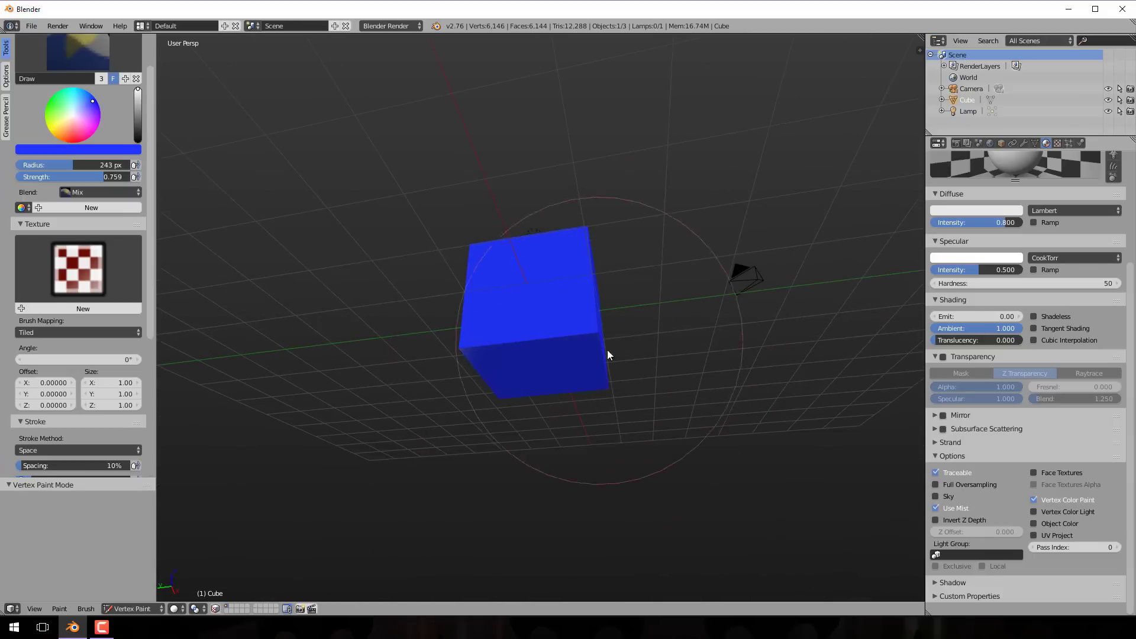
{"action": "middle_click_drag", "start_coordinate": [472, 350], "coordinate": [624, 434]}
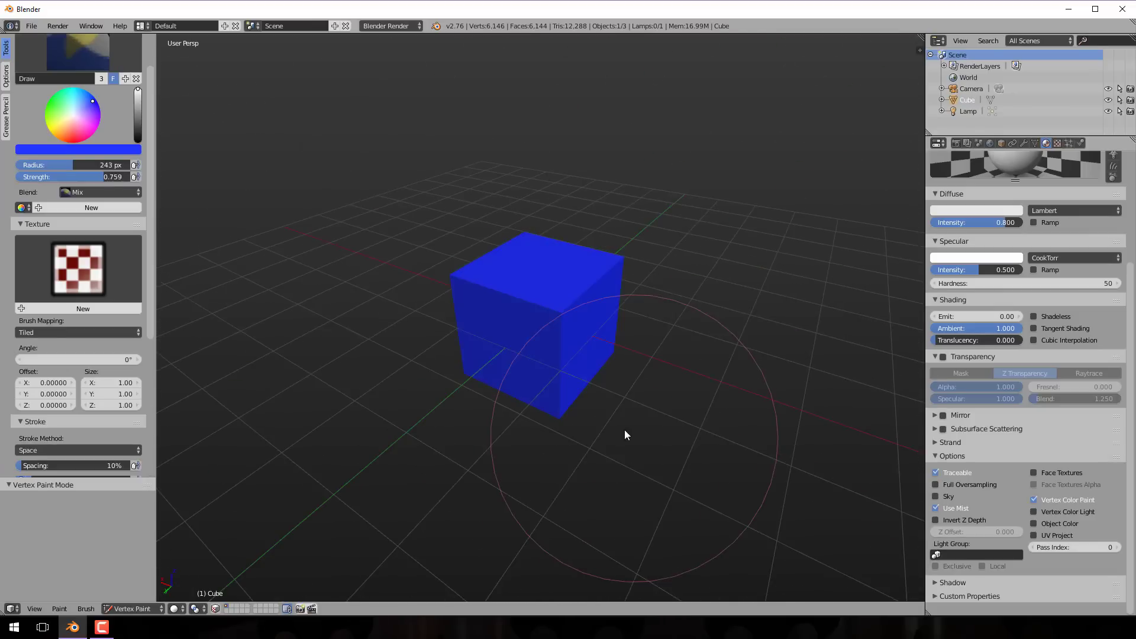
{"action": "mouse_move", "coordinate": [138, 119]}
{"action": "left_mouse_down"}
{"action": "mouse_move", "coordinate": [138, 143]}
{"action": "mouse_move", "coordinate": [77, 165]}
{"action": "mouse_move", "coordinate": [25, 165]}
{"action": "mouse_move", "coordinate": [74, 177]}
{"action": "left_mouse_up"}
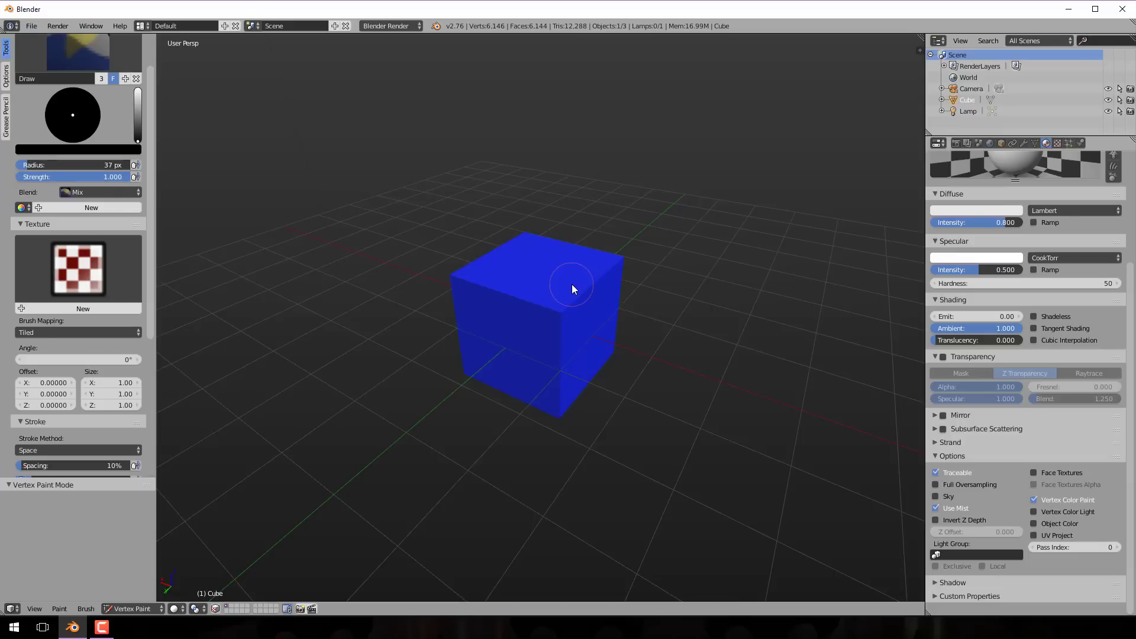
Set brush strength to 1.000 and paint black pips on the front and top faces.
{"action": "middle_click_drag", "start_coordinate": [548, 364], "coordinate": [596, 300]}
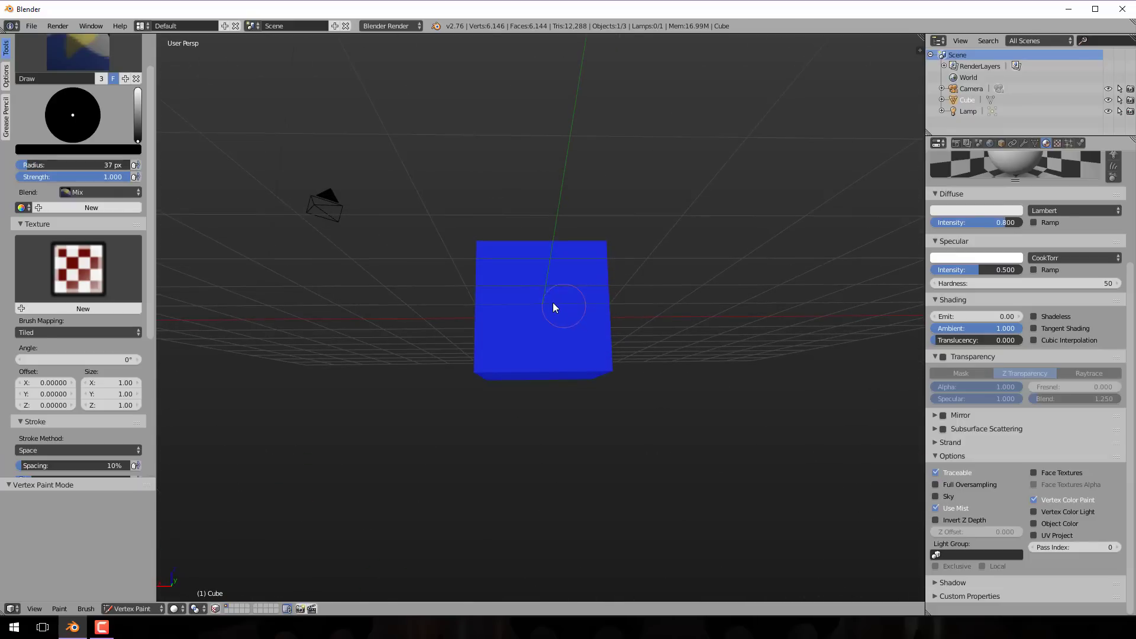
{"action": "left_click", "coordinate": [541, 299]}
{"action": "mouse_move", "coordinate": [541, 300]}
{"action": "middle_mouse_down"}
{"action": "mouse_move", "coordinate": [700, 317]}
{"action": "mouse_move", "coordinate": [611, 342]}
{"action": "mouse_move", "coordinate": [637, 343]}
{"action": "mouse_move", "coordinate": [616, 387]}
{"action": "mouse_move", "coordinate": [511, 276]}
{"action": "middle_mouse_up"}
{"action": "left_click", "coordinate": [529, 288]}
{"action": "left_click", "coordinate": [595, 353]}
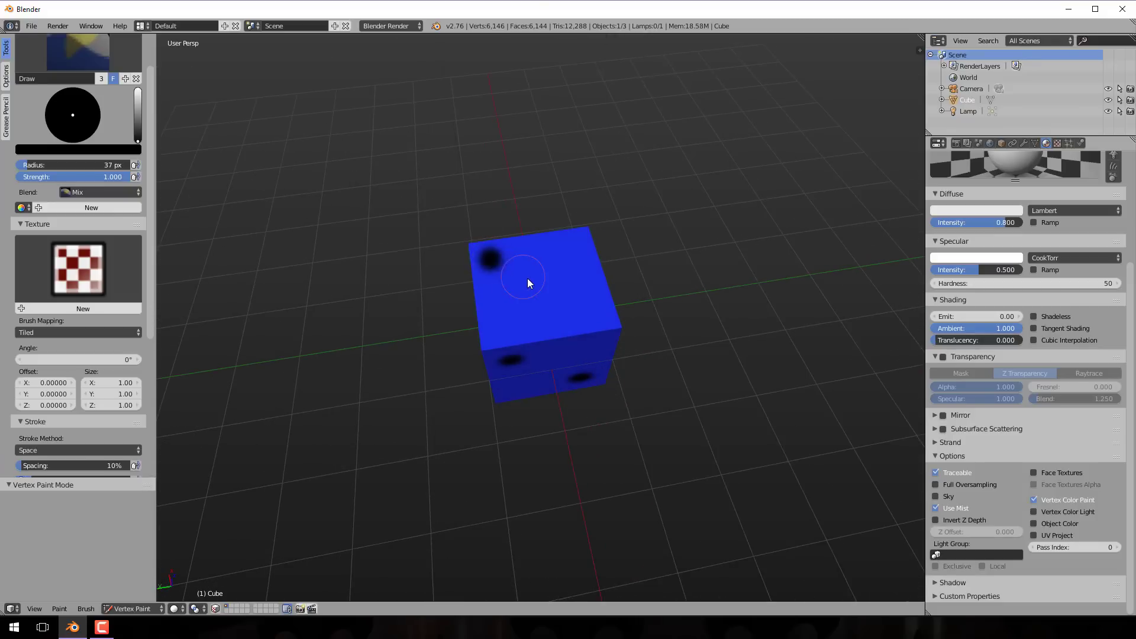
{"action": "left_click", "coordinate": [580, 307]}
Paint the top-right, bottom-right and bottom-left pips of the four-dot face.
{"action": "mouse_move", "coordinate": [619, 296]}
{"action": "middle_mouse_down"}
{"action": "mouse_move", "coordinate": [578, 325]}
{"action": "mouse_move", "coordinate": [464, 264]}
{"action": "mouse_move", "coordinate": [436, 197]}
{"action": "middle_mouse_up"}
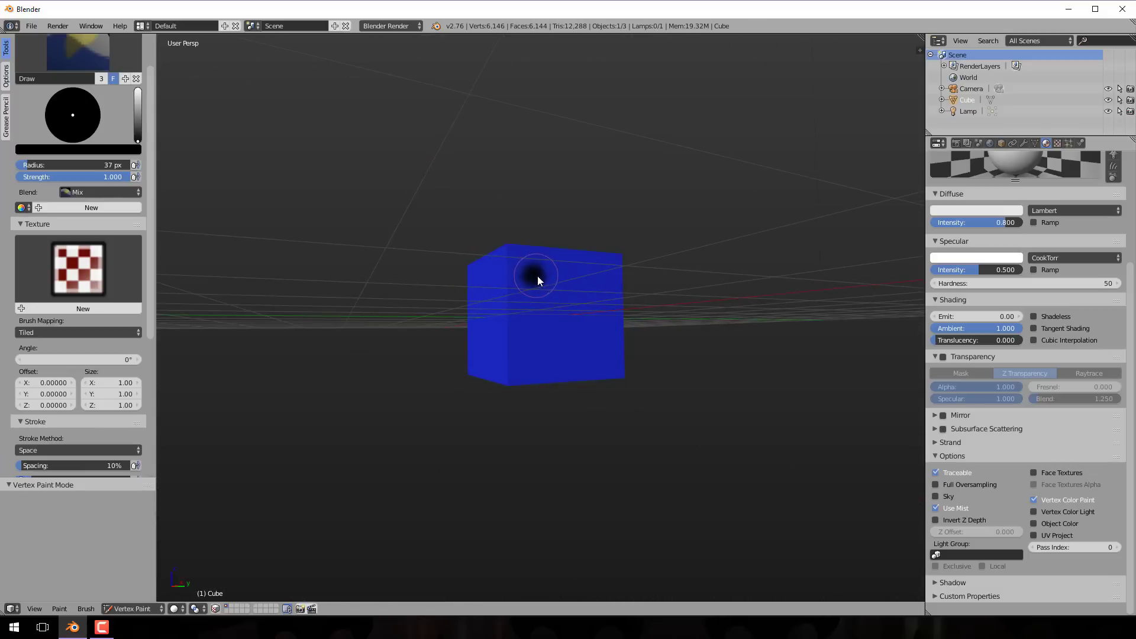
{"action": "left_click", "coordinate": [602, 276]}
{"action": "left_click", "coordinate": [605, 346]}
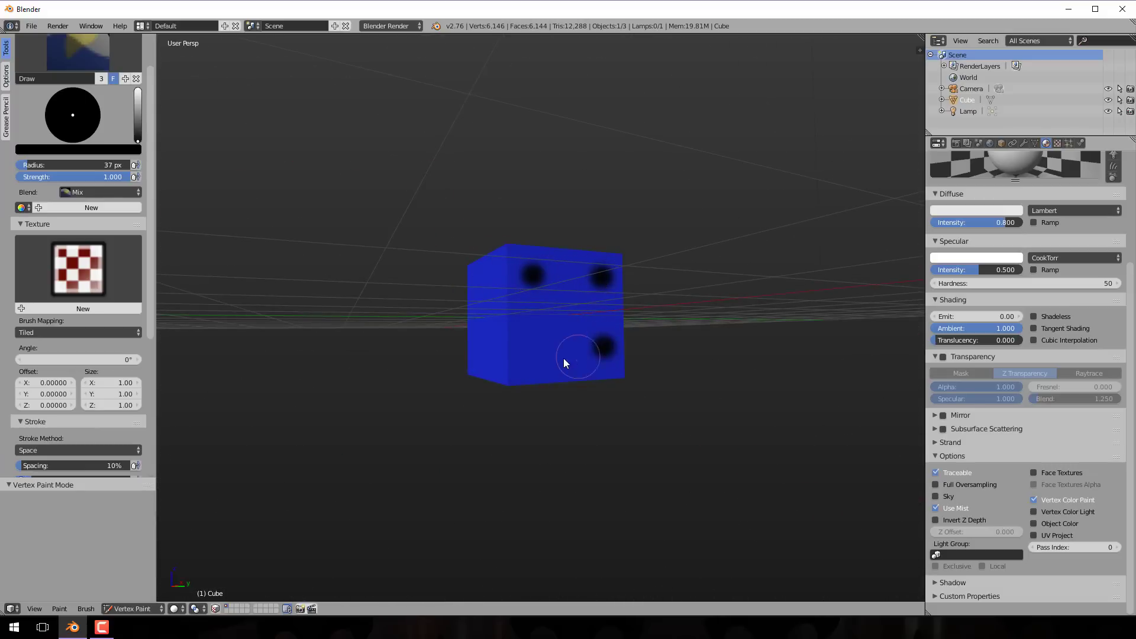
{"action": "left_click", "coordinate": [542, 349]}
Paint pips on an undotted face, add a third pip below two, and check the result.
{"action": "middle_click_drag", "start_coordinate": [542, 349], "coordinate": [665, 349]}
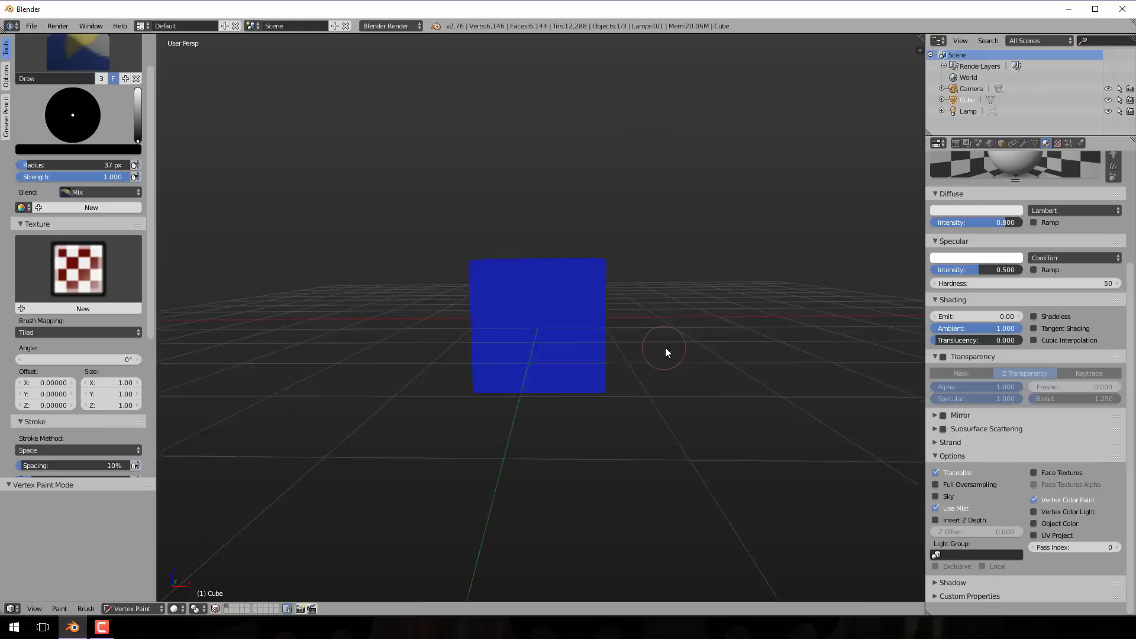
{"action": "left_click", "coordinate": [491, 285]}
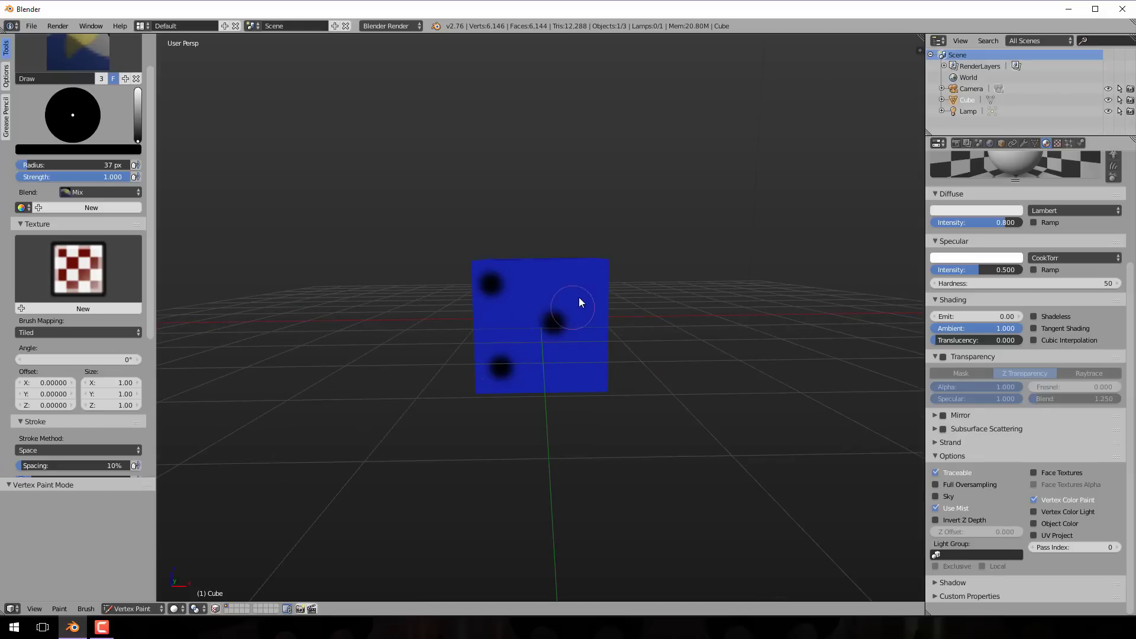
{"action": "left_click", "coordinate": [579, 366]}
{"action": "mouse_move", "coordinate": [580, 370]}
{"action": "middle_mouse_down"}
{"action": "mouse_move", "coordinate": [602, 339]}
{"action": "mouse_move", "coordinate": [603, 278]}
{"action": "mouse_move", "coordinate": [507, 323]}
{"action": "middle_mouse_up"}
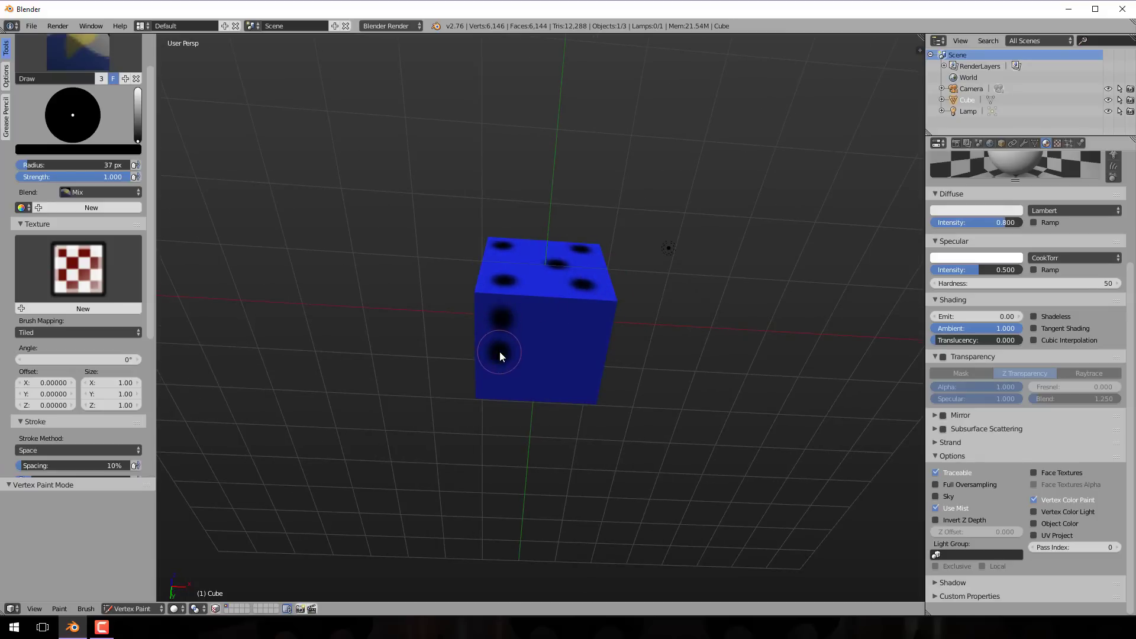
{"action": "left_click", "coordinate": [499, 379]}
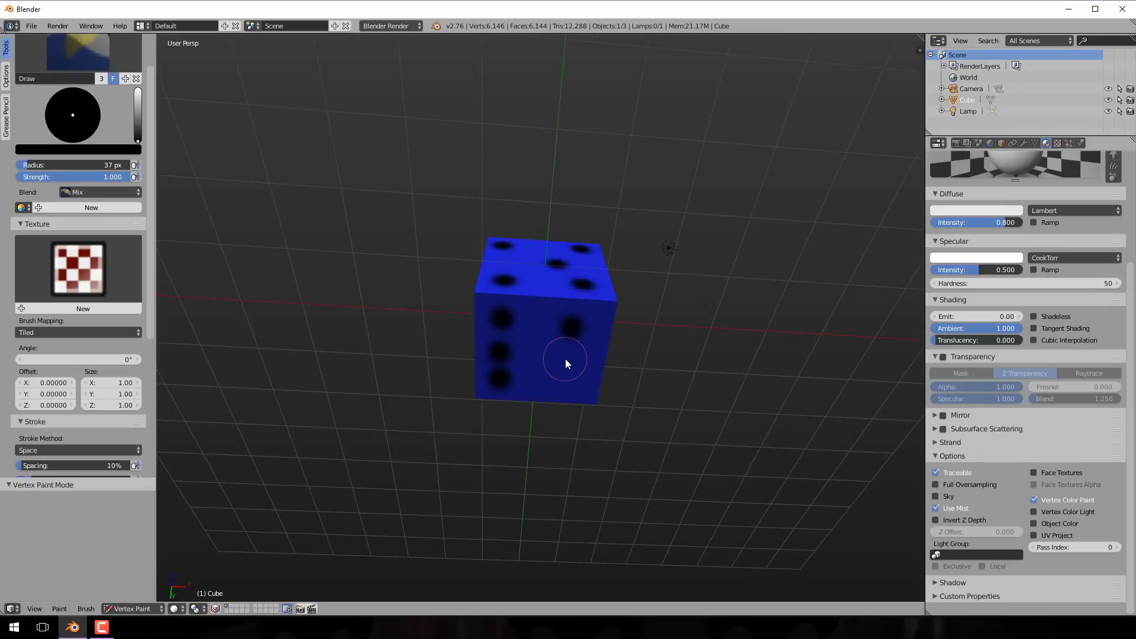
{"action": "middle_click_drag", "start_coordinate": [567, 381], "coordinate": [496, 411]}
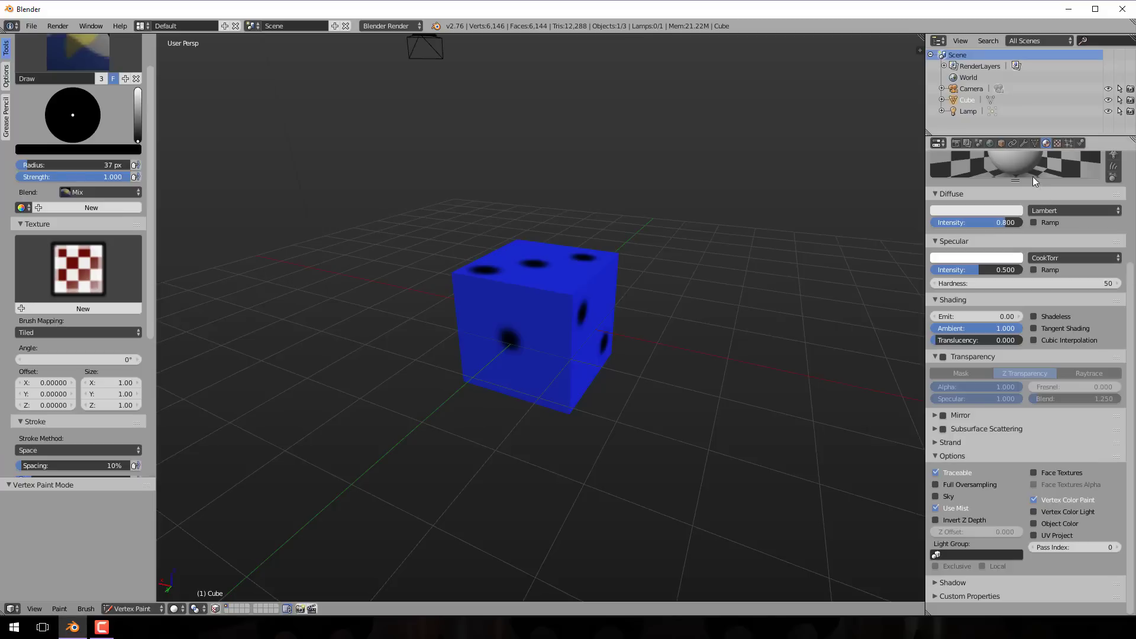
Open the cube's Object Data tab and undo the removal of the Col vertex colour layer.
{"action": "left_click", "coordinate": [1035, 143]}
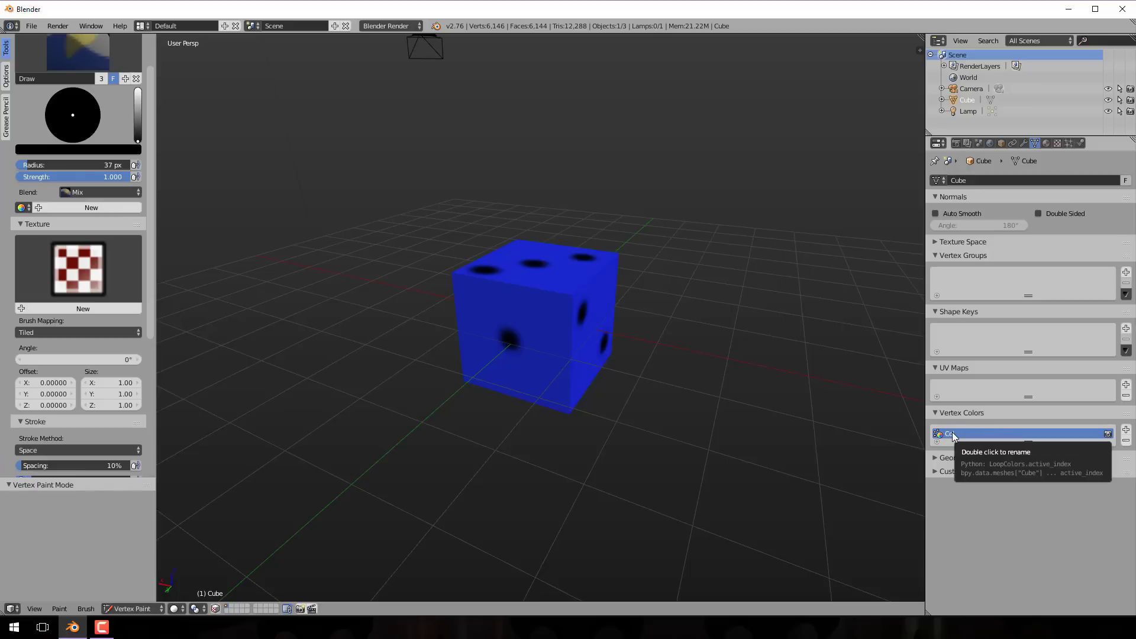
{"action": "left_click", "coordinate": [1127, 441]}
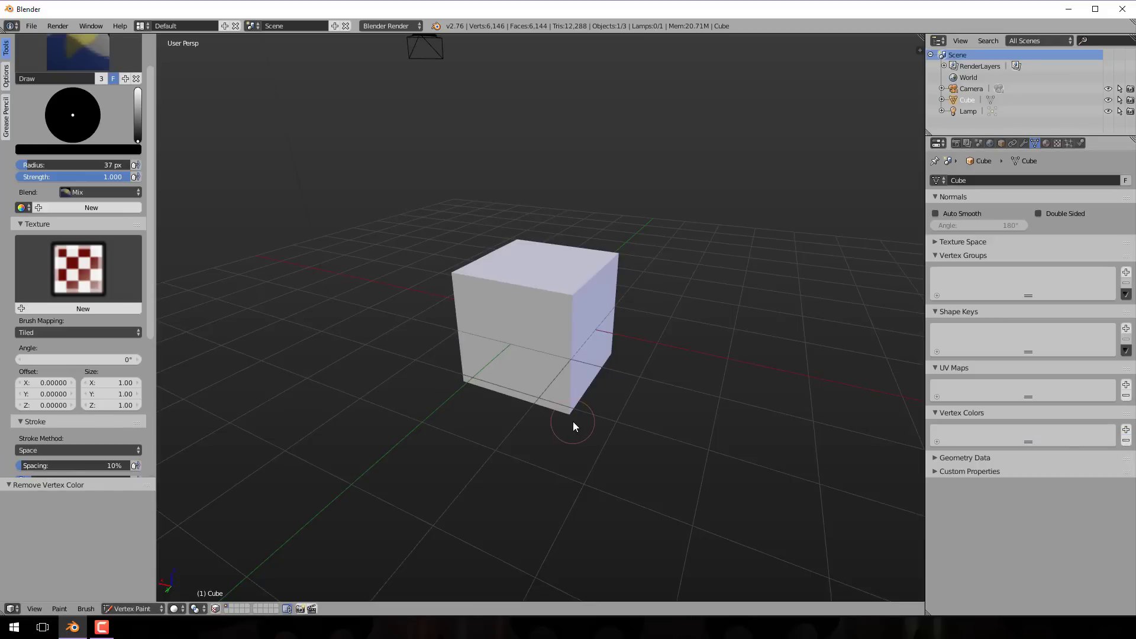
{"action": "key", "text": "ctrl+z"}
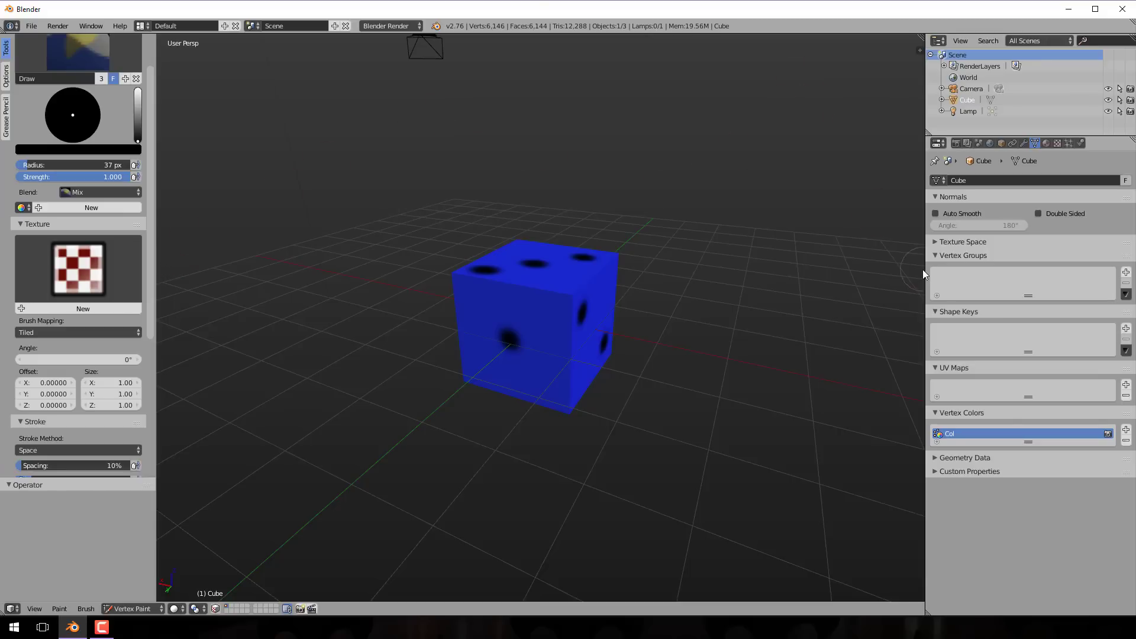
Split the 3D view, make the right area a UV/Image Editor, and enter Edit Mode.
{"action": "left_click_drag", "start_coordinate": [927, 246], "coordinate": [570, 88]}
{"action": "left_click", "coordinate": [581, 608]}
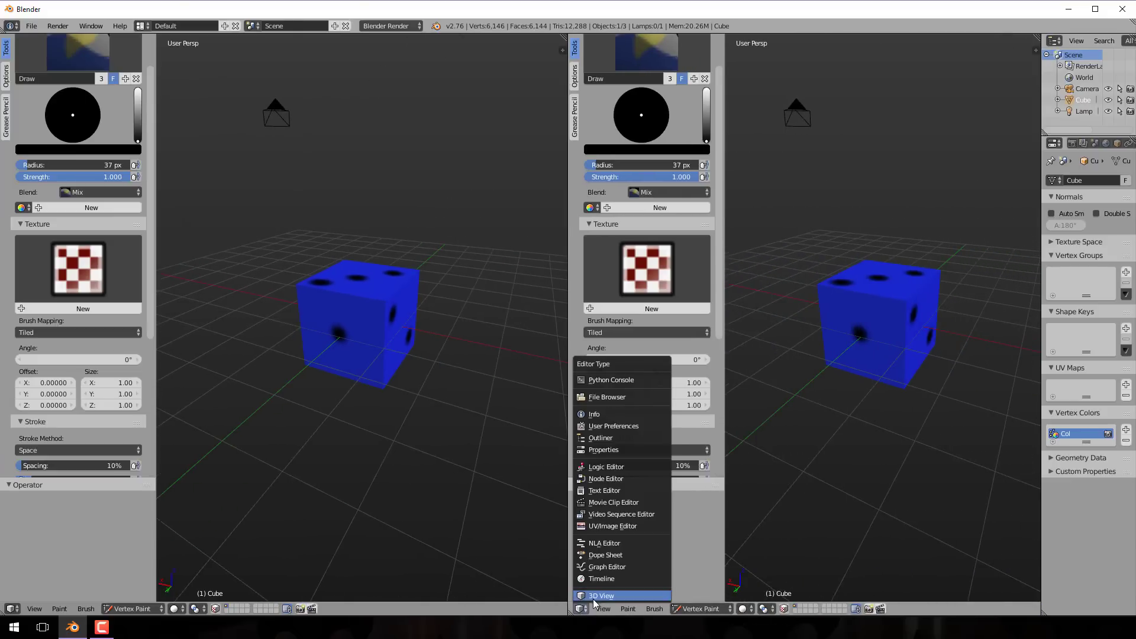
{"action": "left_click", "coordinate": [612, 526]}
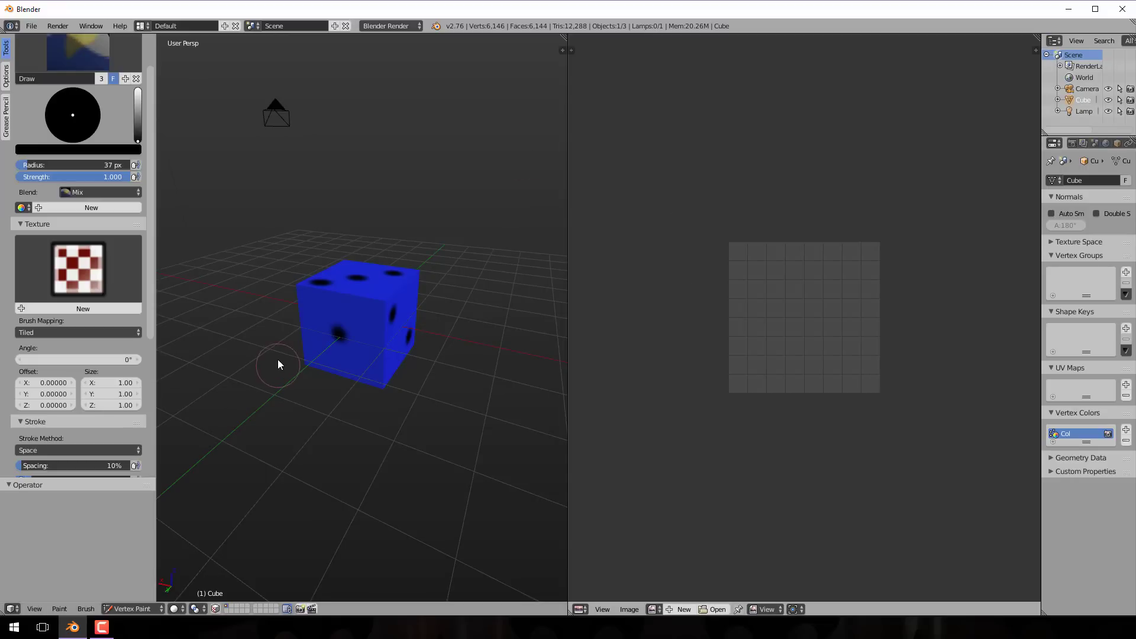
{"action": "left_click", "coordinate": [132, 609]}
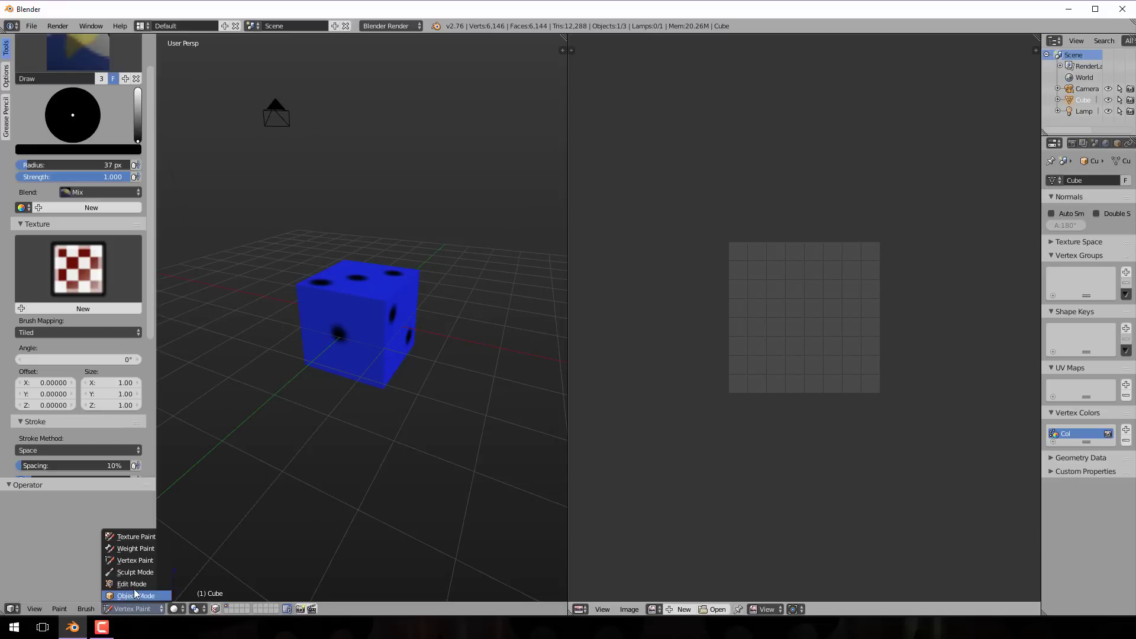
{"action": "left_click", "coordinate": [136, 586]}
Unwrap the cube's UVs with Follow Active Quads.
{"action": "key", "text": "u"}
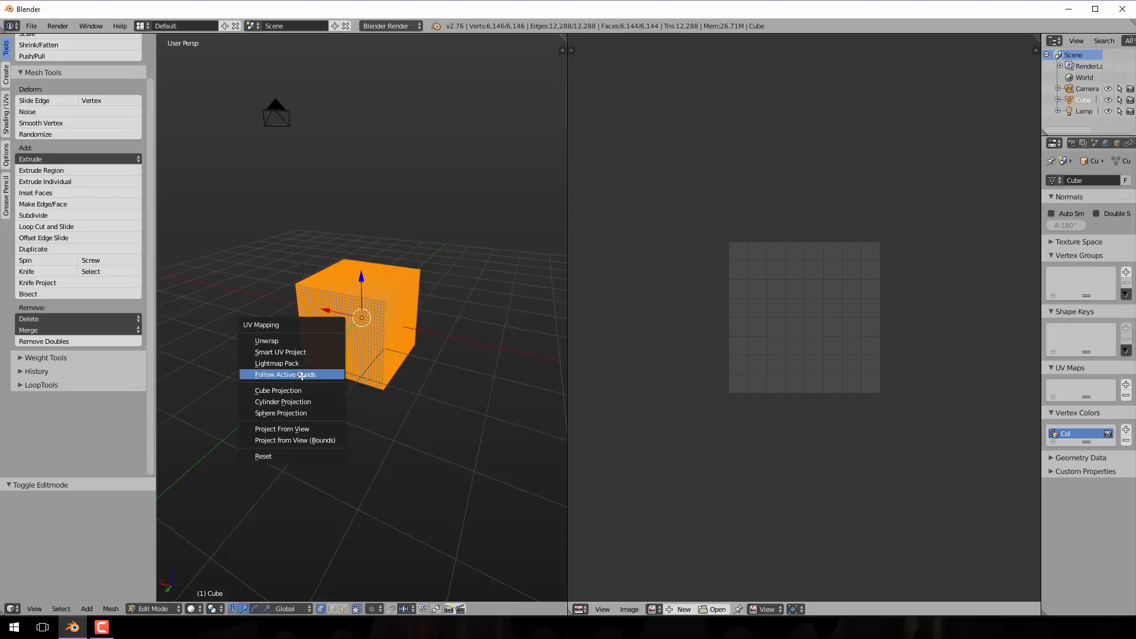
{"action": "left_click", "coordinate": [301, 375]}
{"action": "left_click", "coordinate": [305, 404]}
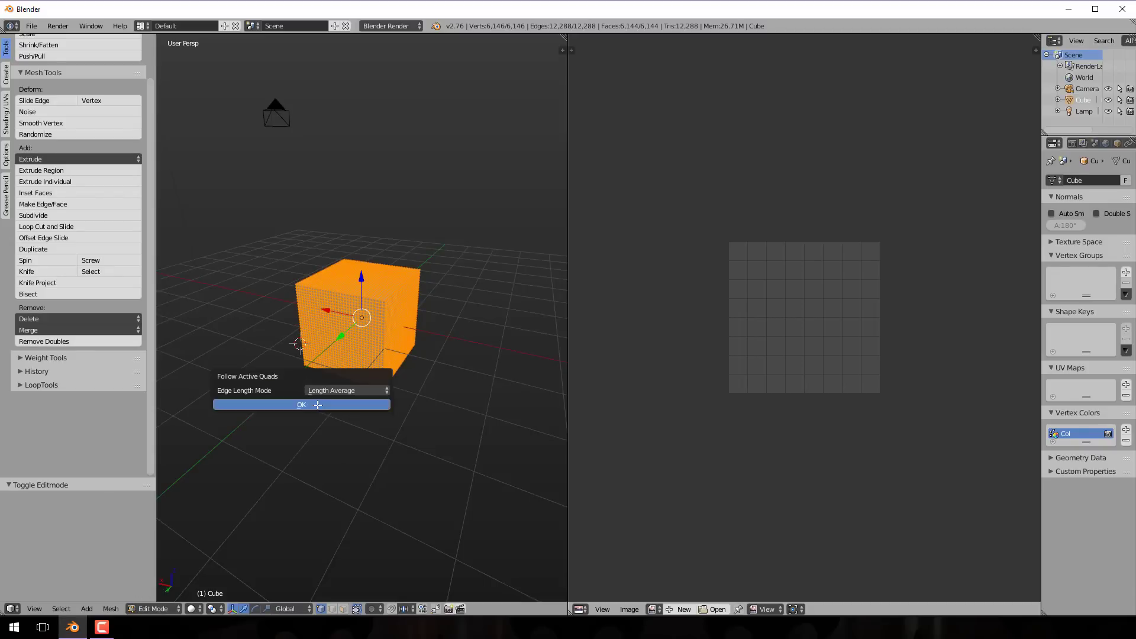
{"action": "scroll", "coordinate": [782, 410], "scroll_direction": "down", "scroll_amount": 6}
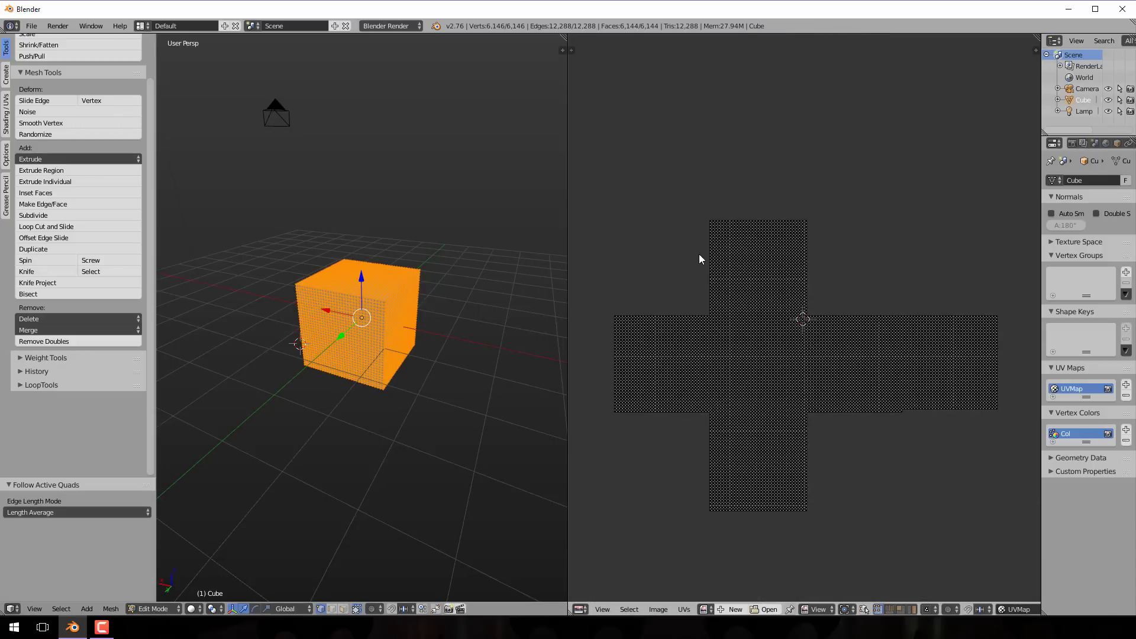
Select all UVs, scale the island down and move it up into view.
{"action": "key", "text": "a"}
{"action": "key", "text": "Caps_Lock"}
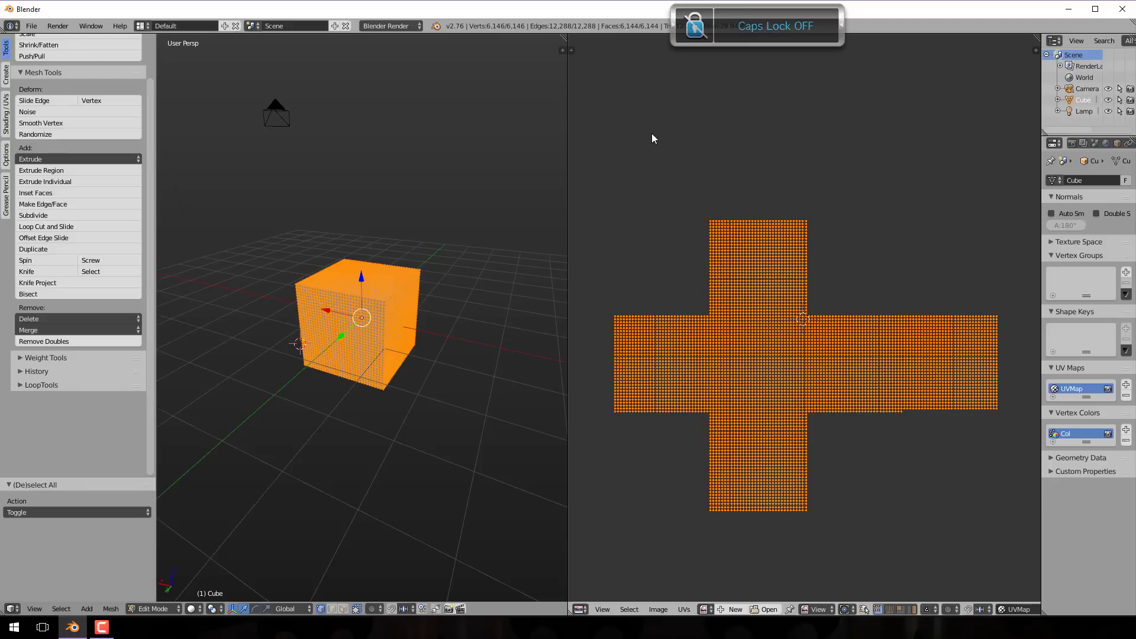
{"action": "key", "text": "s"}
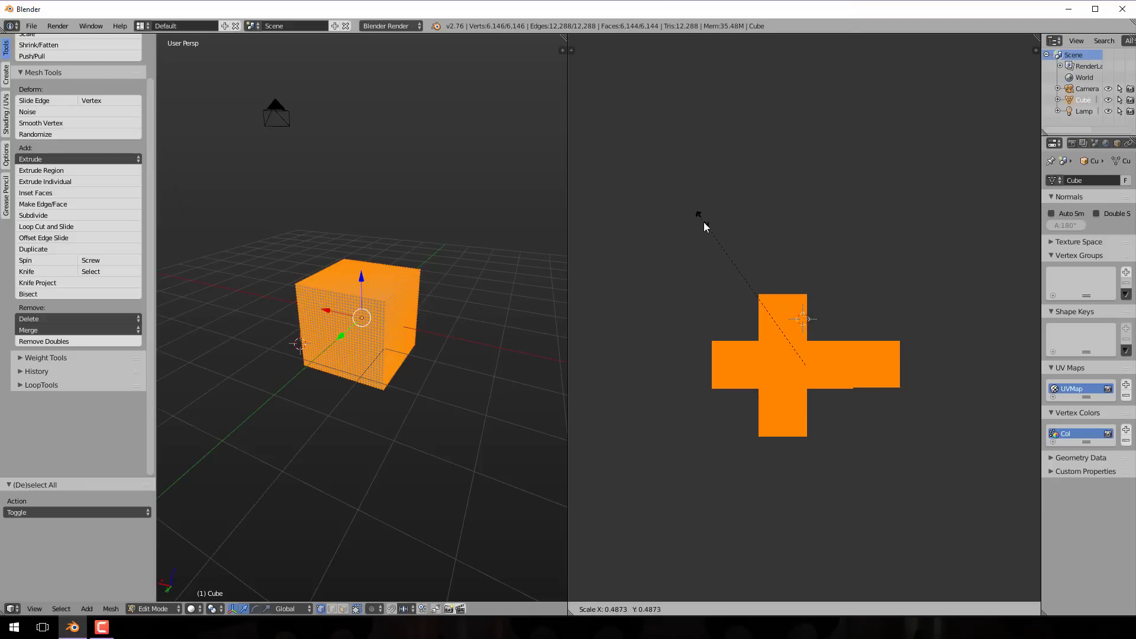
{"action": "left_click", "coordinate": [799, 355]}
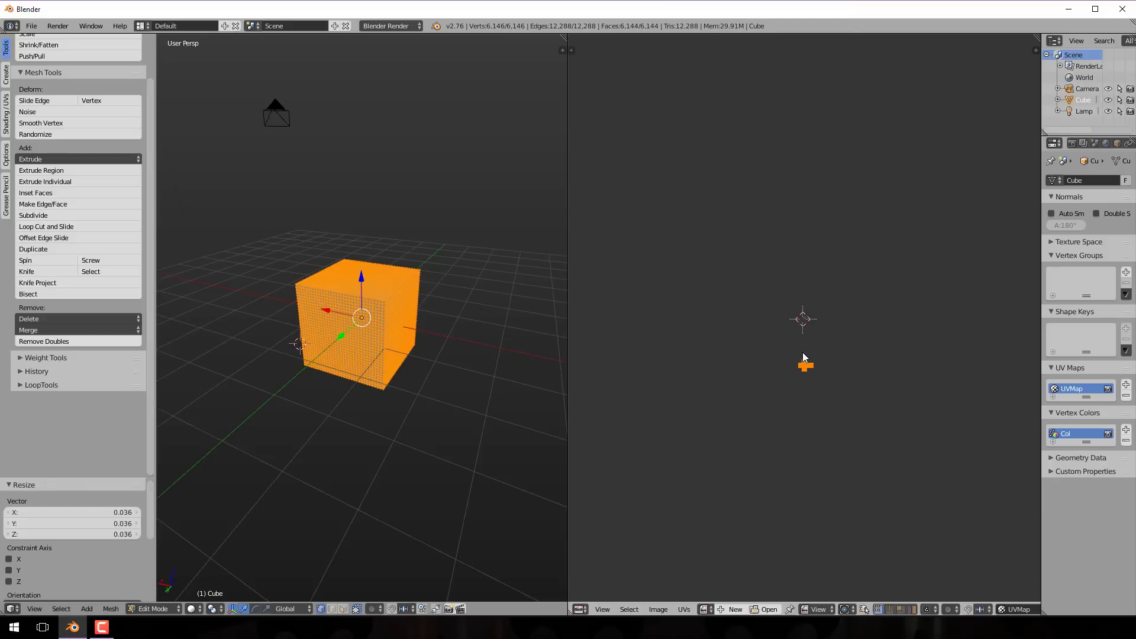
{"action": "scroll", "coordinate": [798, 338], "scroll_direction": "up", "scroll_amount": 1}
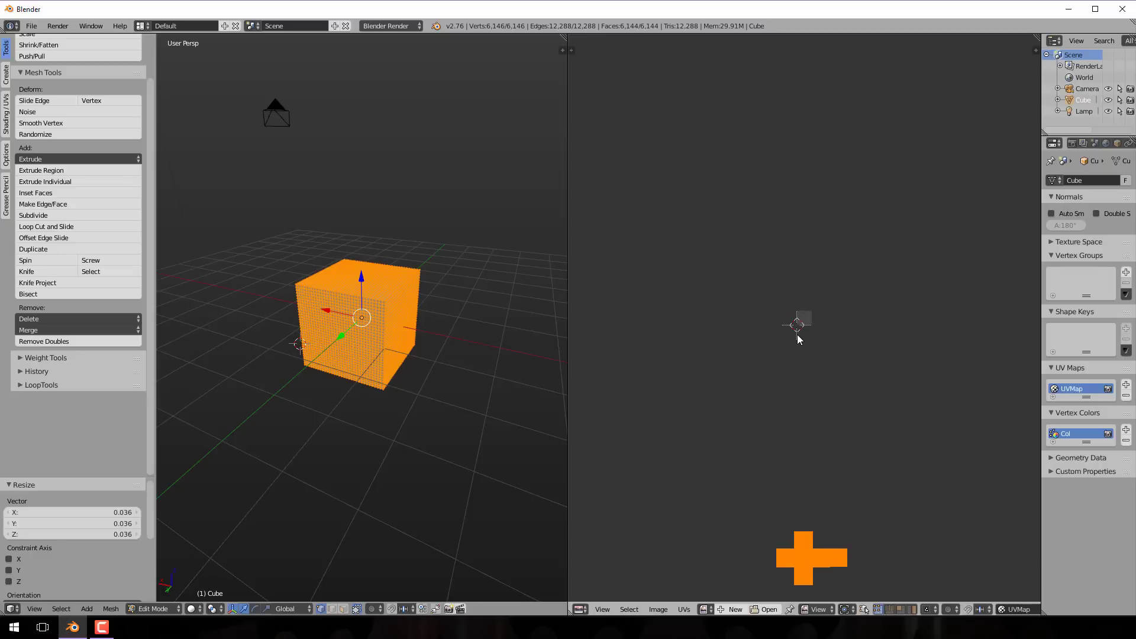
{"action": "key", "text": "g"}
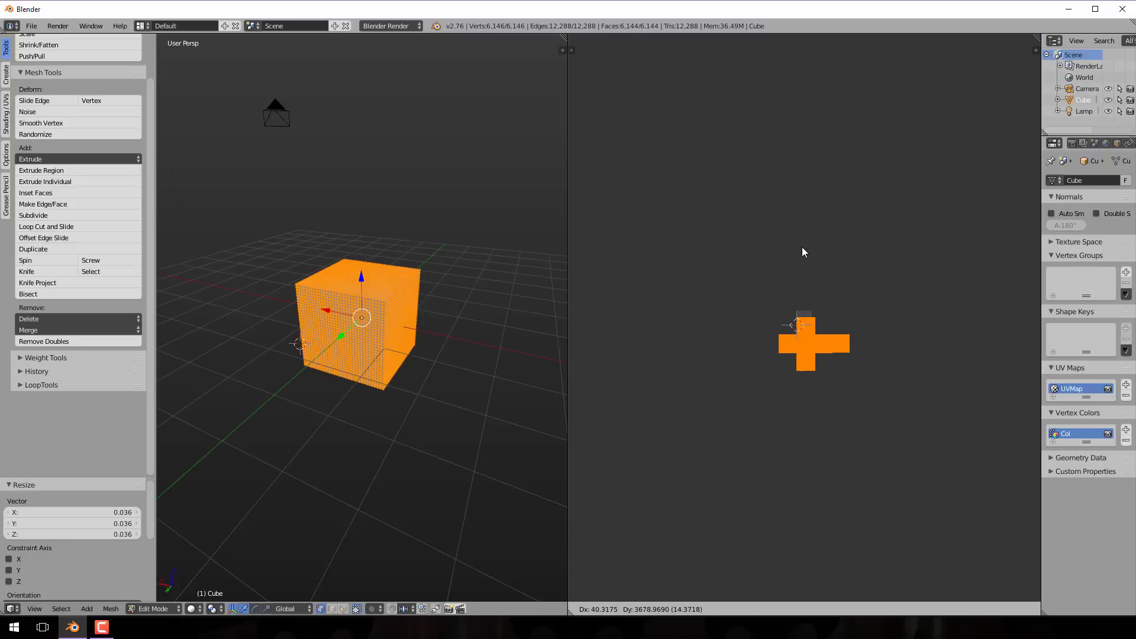
{"action": "left_click", "coordinate": [763, 220]}
Shrink the UV island further and move it left inside the grid square.
{"action": "key", "text": "s"}
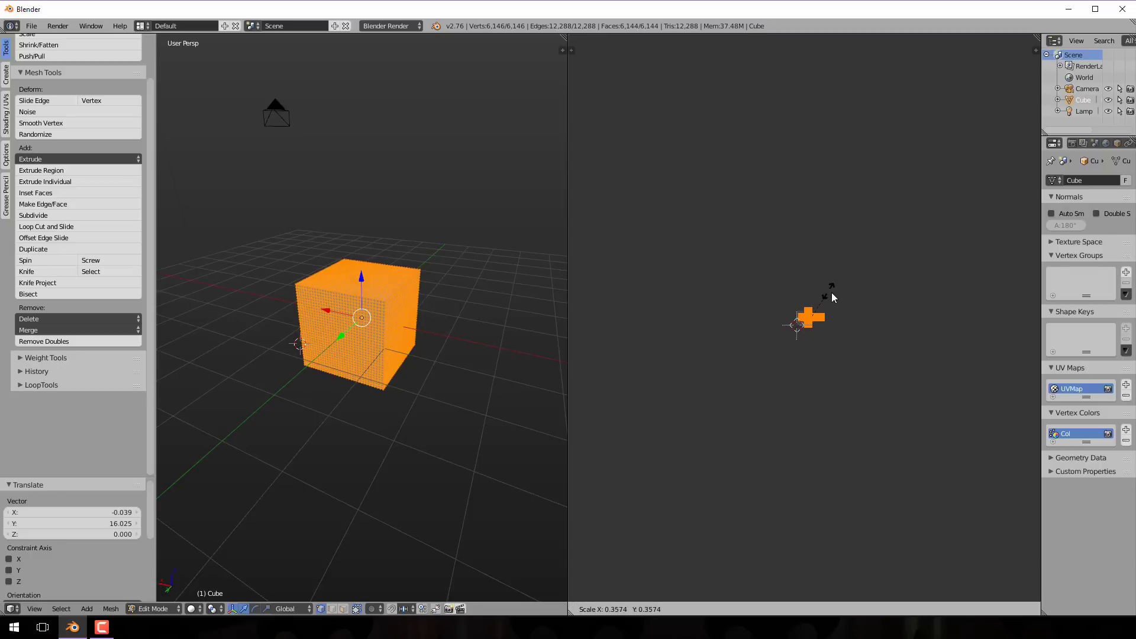
{"action": "left_click", "coordinate": [826, 308]}
{"action": "scroll", "coordinate": [832, 354], "scroll_direction": "up", "scroll_amount": 8}
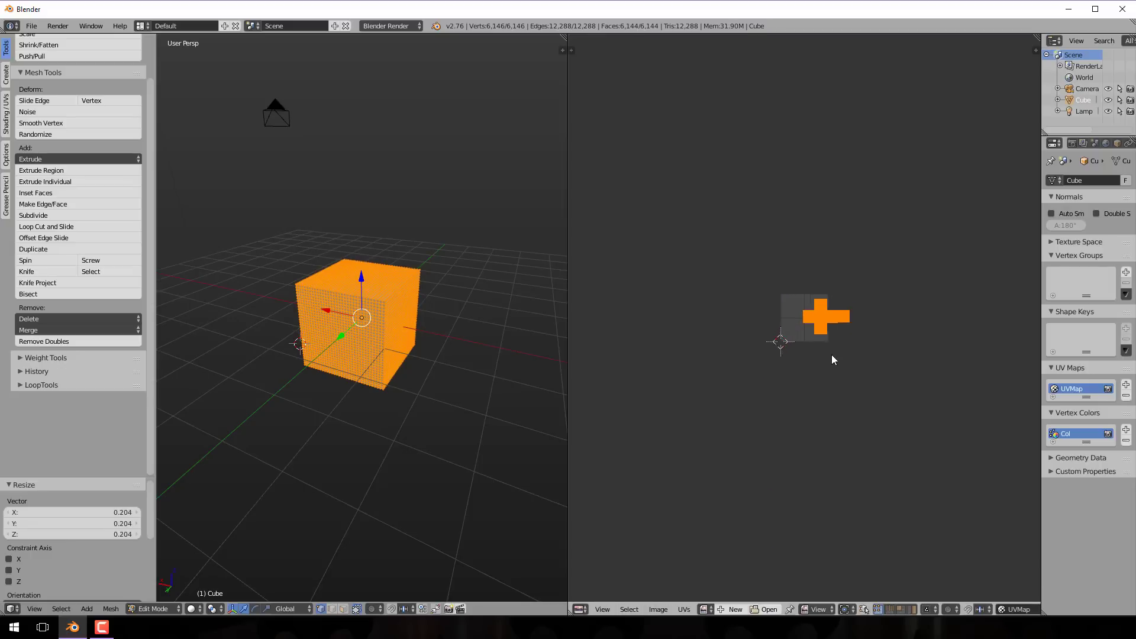
{"action": "key", "text": "g"}
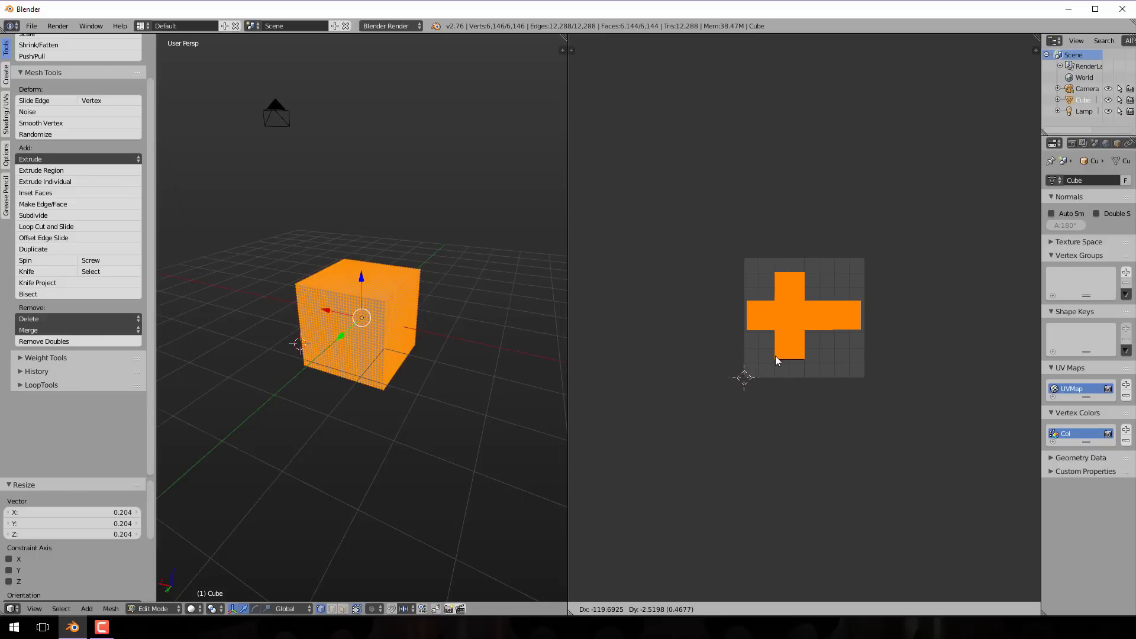
{"action": "left_click", "coordinate": [775, 356]}
{"action": "scroll", "coordinate": [857, 350], "scroll_direction": "up", "scroll_amount": 5}
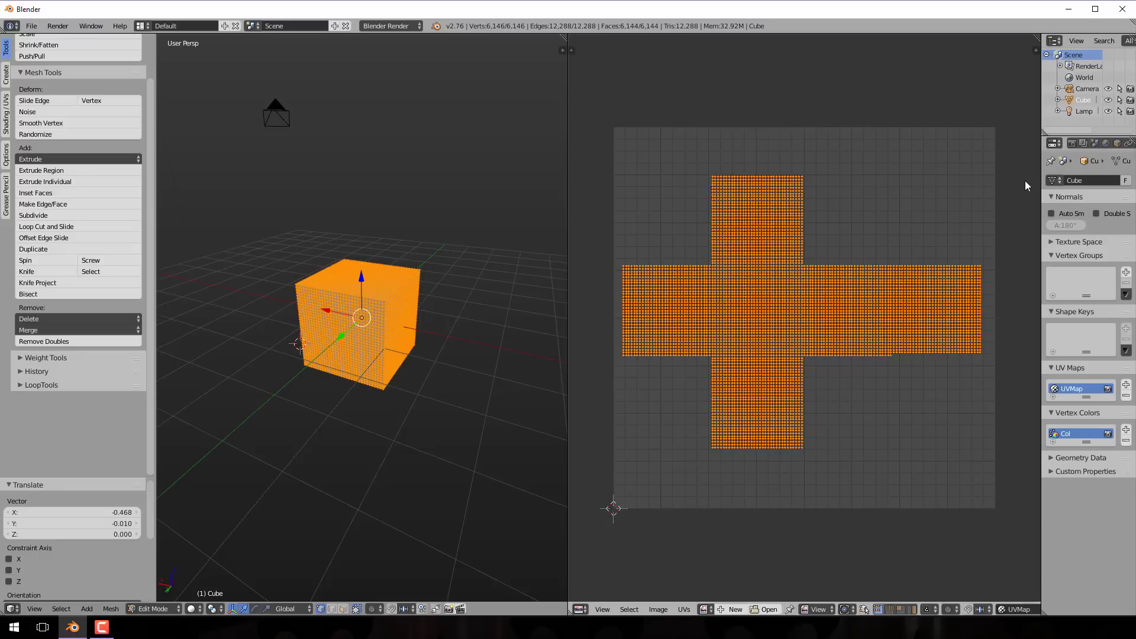
Drag the Properties border left to widen the properties and outliner column.
{"action": "left_click_drag", "start_coordinate": [1040, 189], "coordinate": [933, 187]}
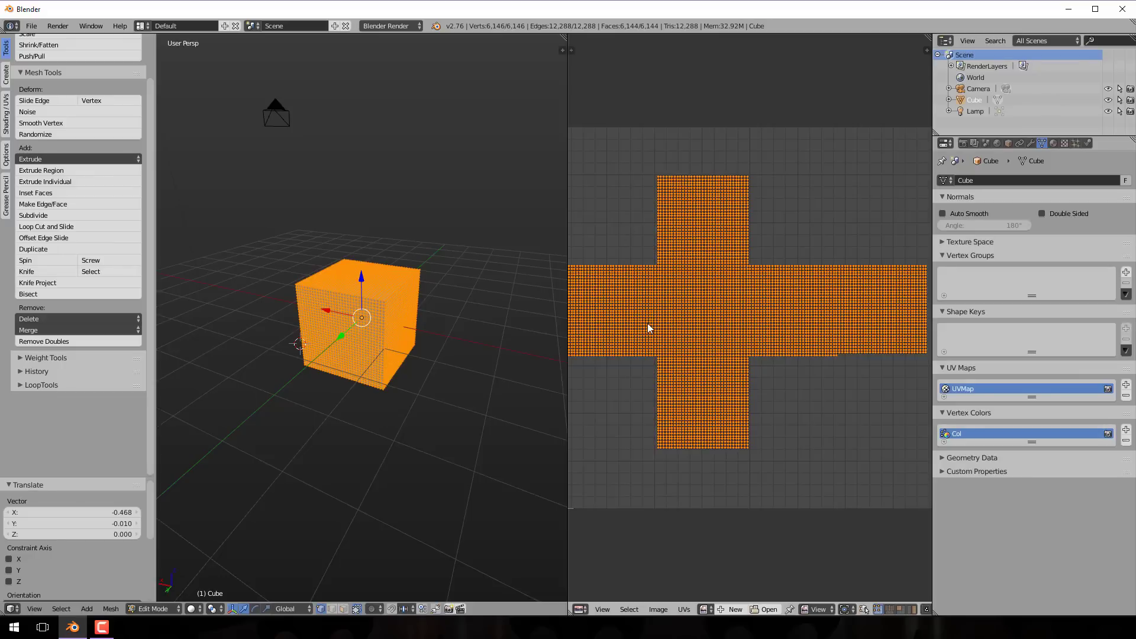
Add a blank black 1024×1024 image named Untitled under the UV cross and zoom out to fit.
{"action": "left_click", "coordinate": [732, 610]}
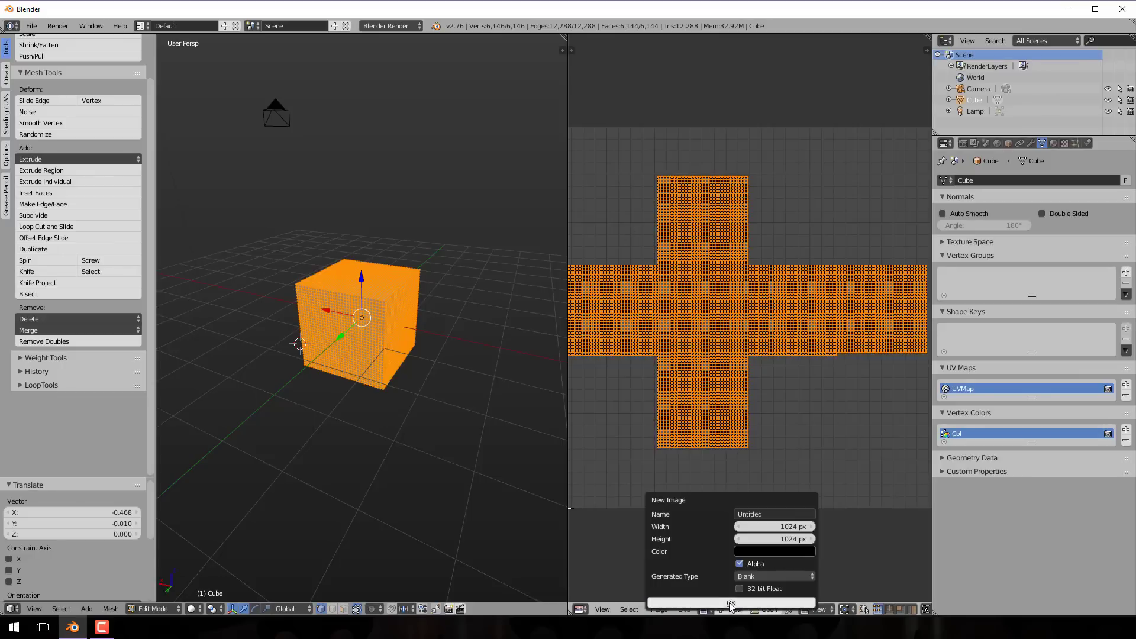
{"action": "left_click", "coordinate": [732, 603]}
{"action": "scroll", "coordinate": [774, 315], "scroll_direction": "down", "scroll_amount": 4}
{"action": "scroll", "coordinate": [771, 311], "scroll_direction": "down", "scroll_amount": 1}
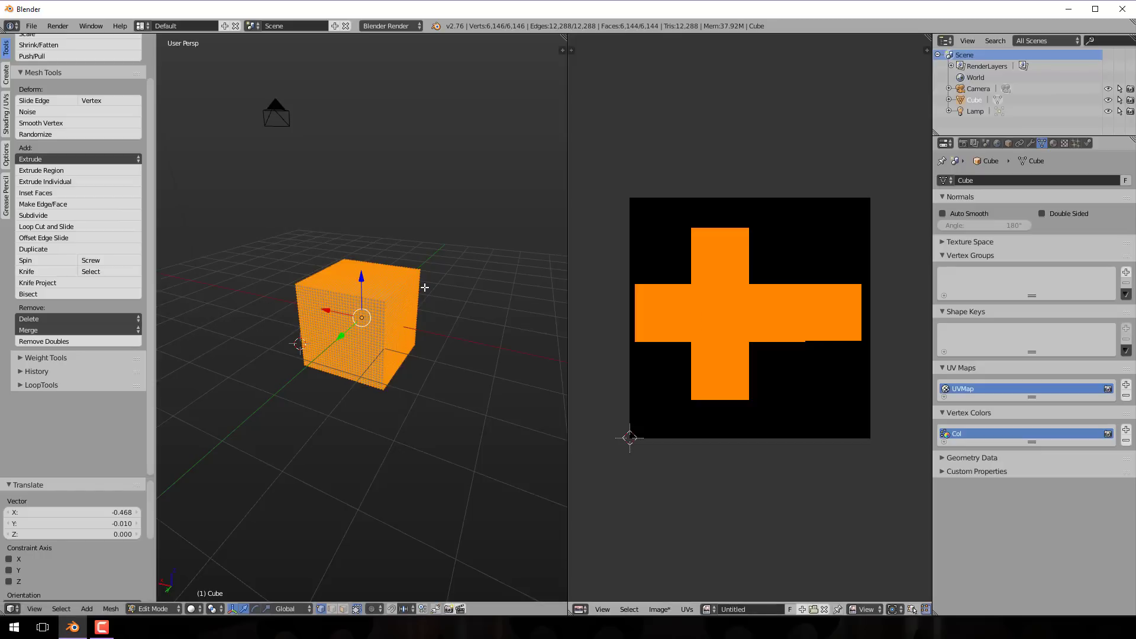
Set the Render tab's Bake Mode to Vertex Colors and bake the cube's colours into Untitled.
{"action": "left_click", "coordinate": [963, 144]}
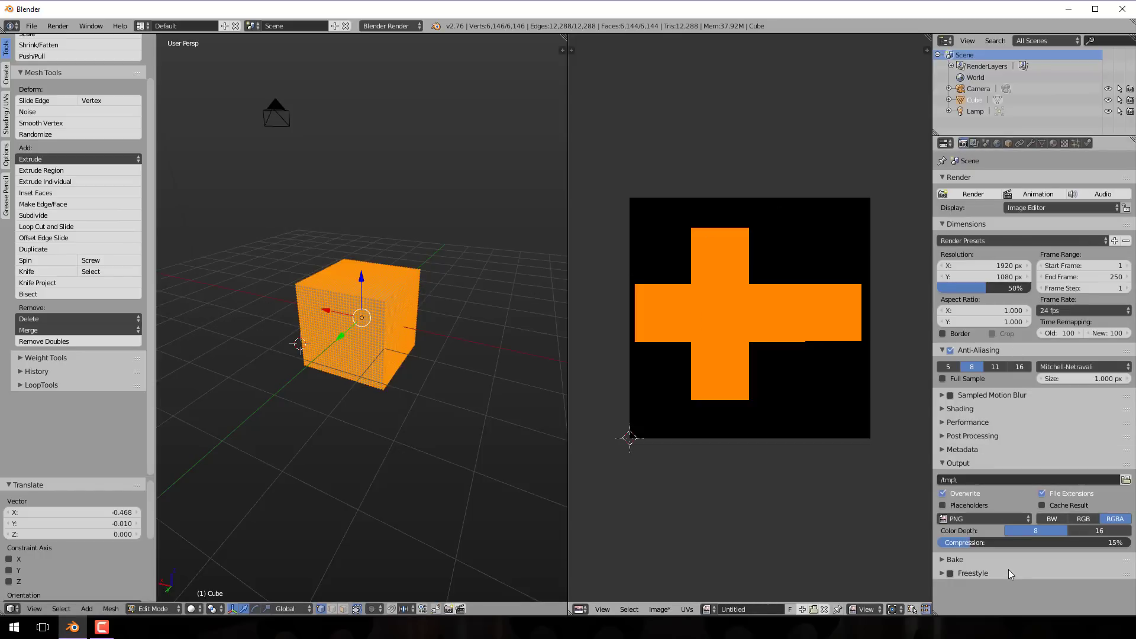
{"action": "left_click", "coordinate": [946, 560]}
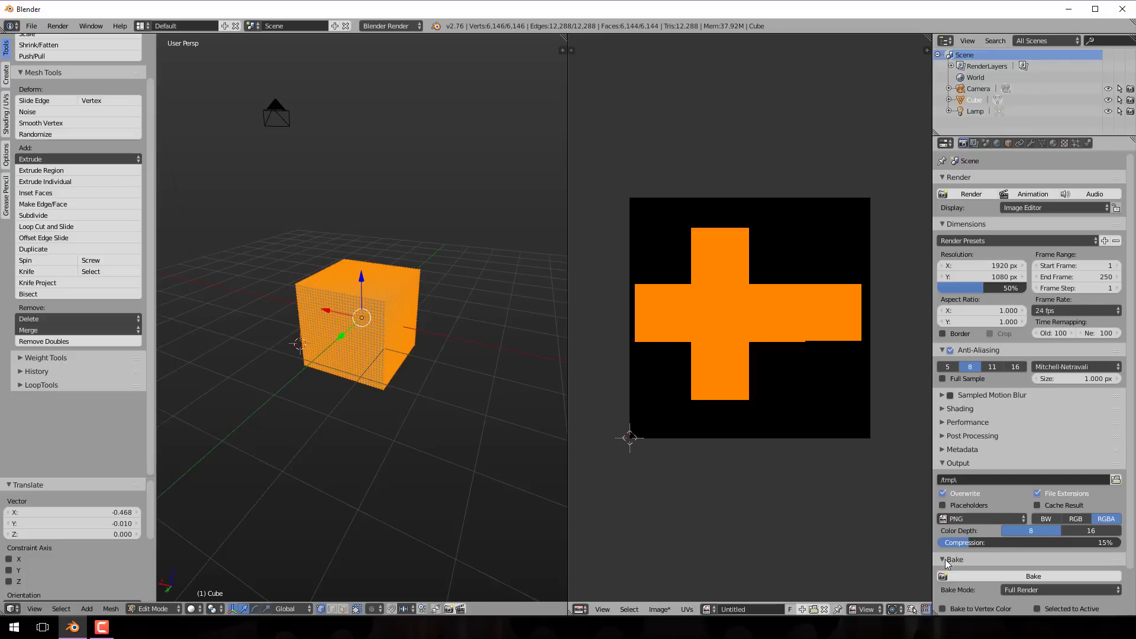
{"action": "scroll", "coordinate": [1035, 525], "scroll_direction": "down", "scroll_amount": 2}
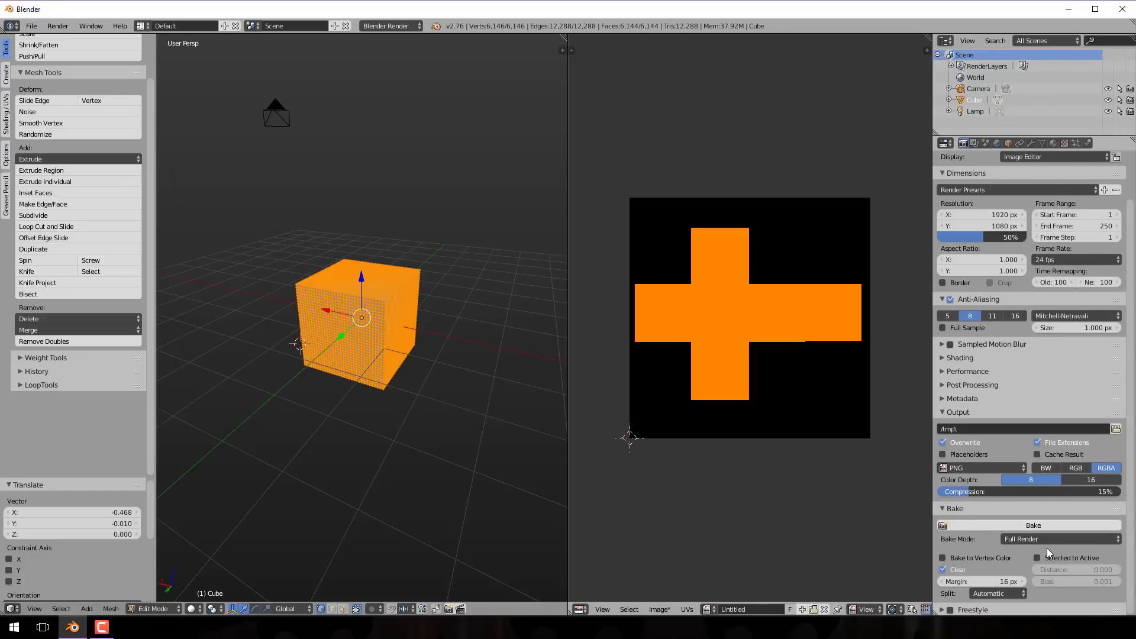
{"action": "left_click", "coordinate": [1036, 538]}
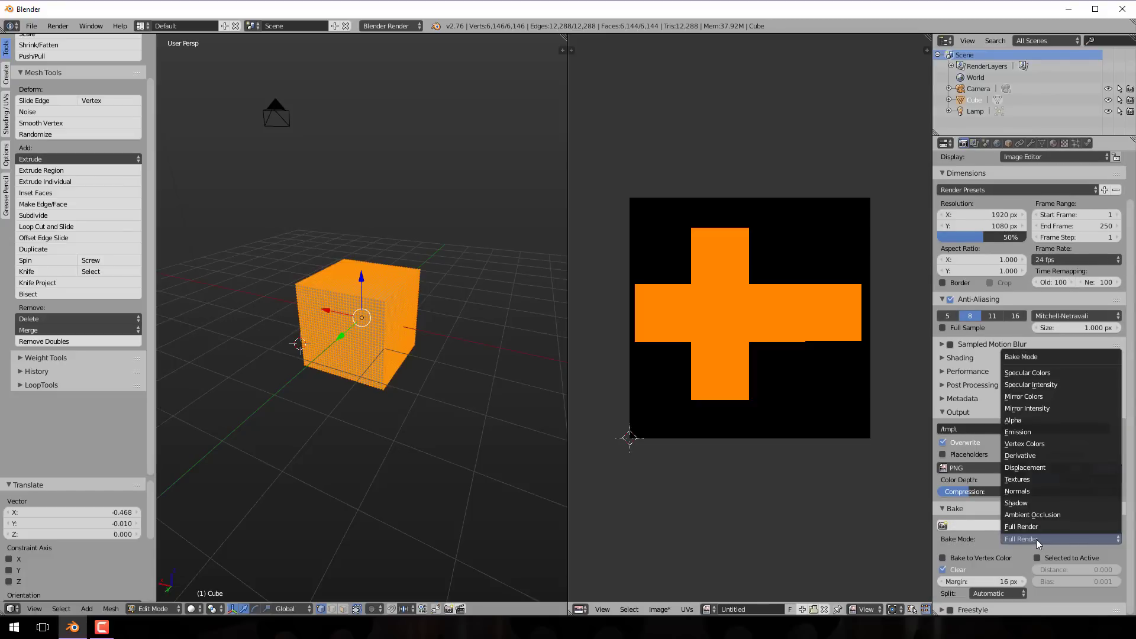
{"action": "left_click", "coordinate": [1026, 445]}
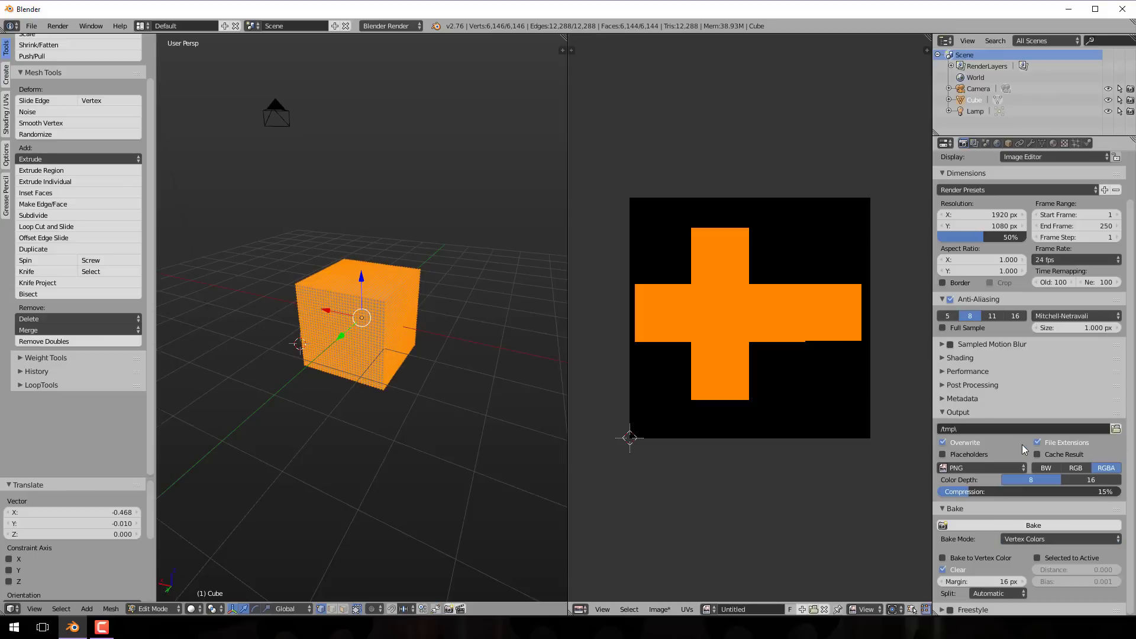
{"action": "left_click", "coordinate": [1020, 526]}
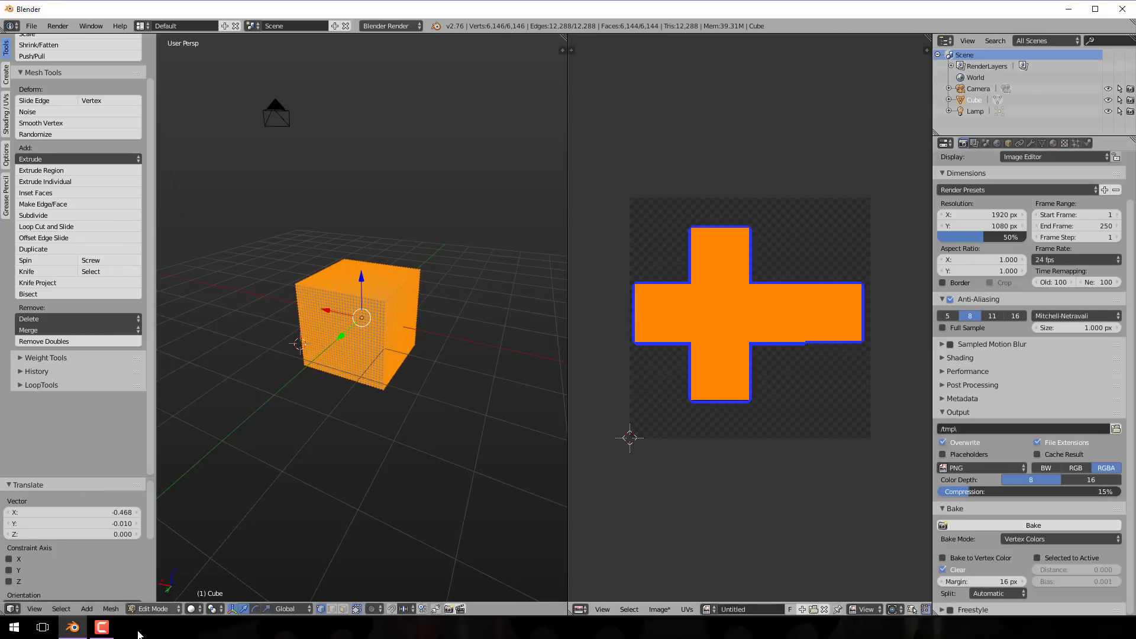
Switch the cube to Object Mode and save the baked image over Desktop's VertexColoursTExture.png.
{"action": "left_click", "coordinate": [163, 608]}
{"action": "left_click", "coordinate": [160, 595]}
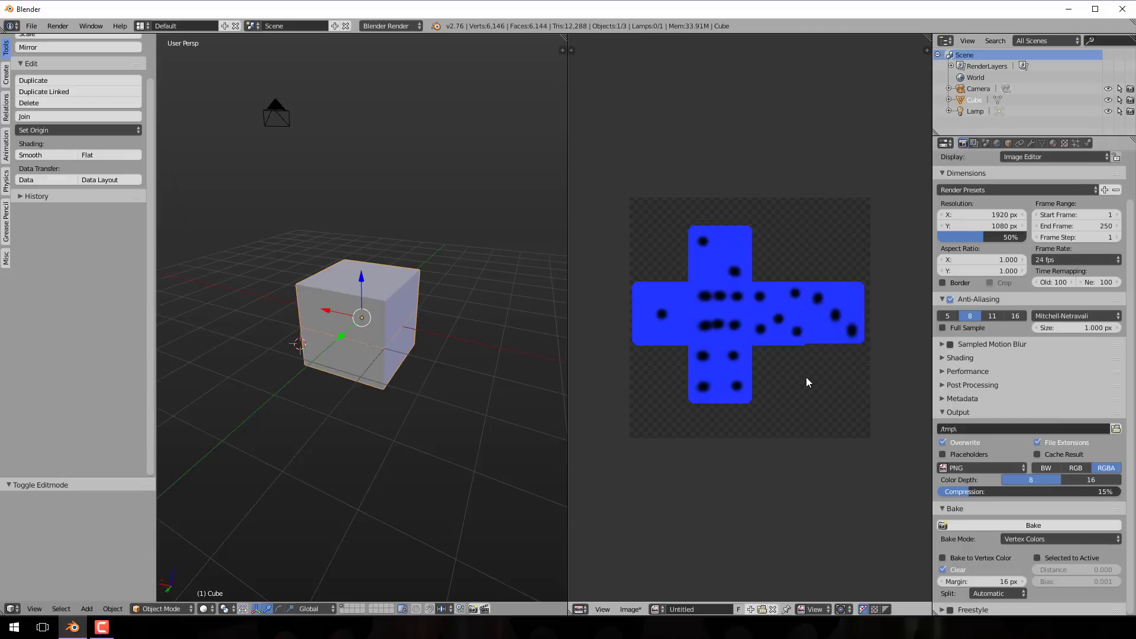
{"action": "left_click", "coordinate": [634, 609]}
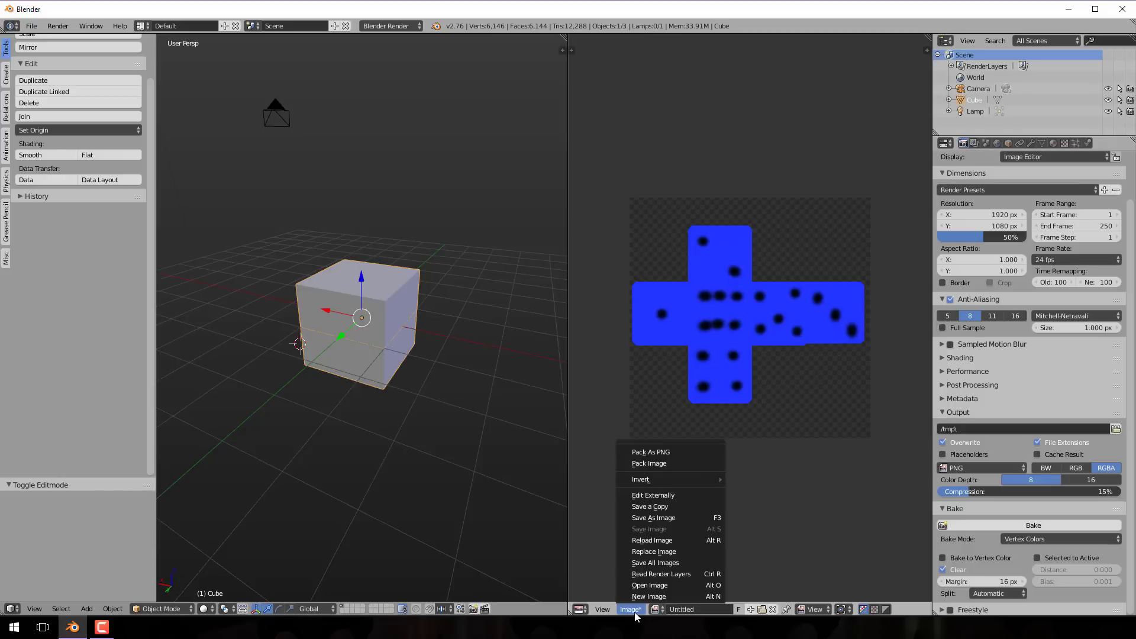
{"action": "left_click", "coordinate": [654, 518]}
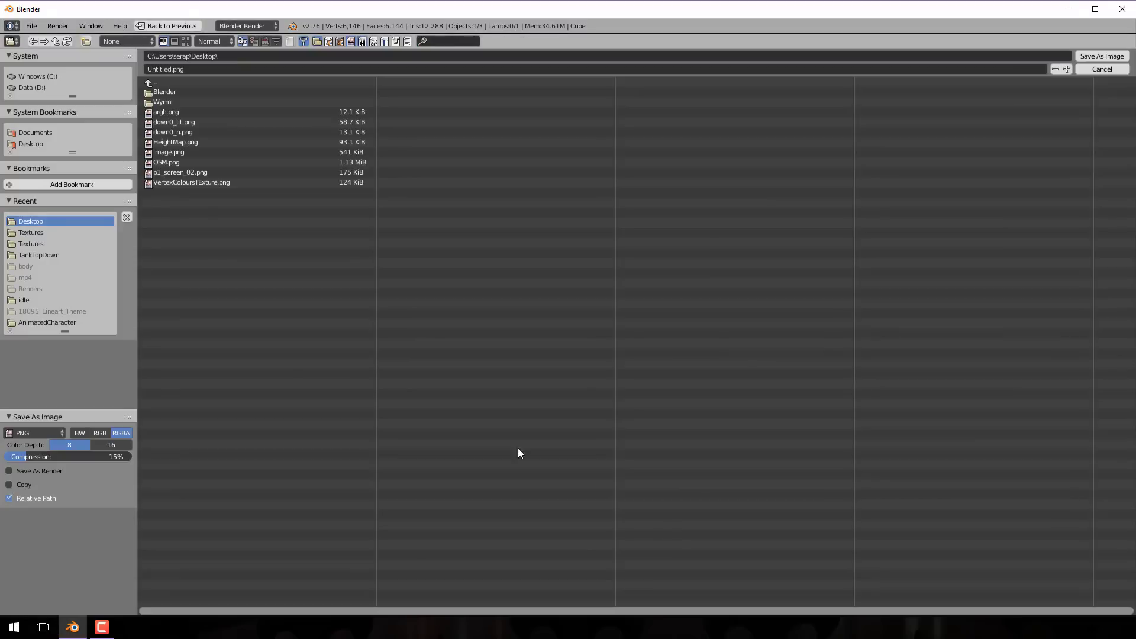
{"action": "double_click", "coordinate": [174, 184]}
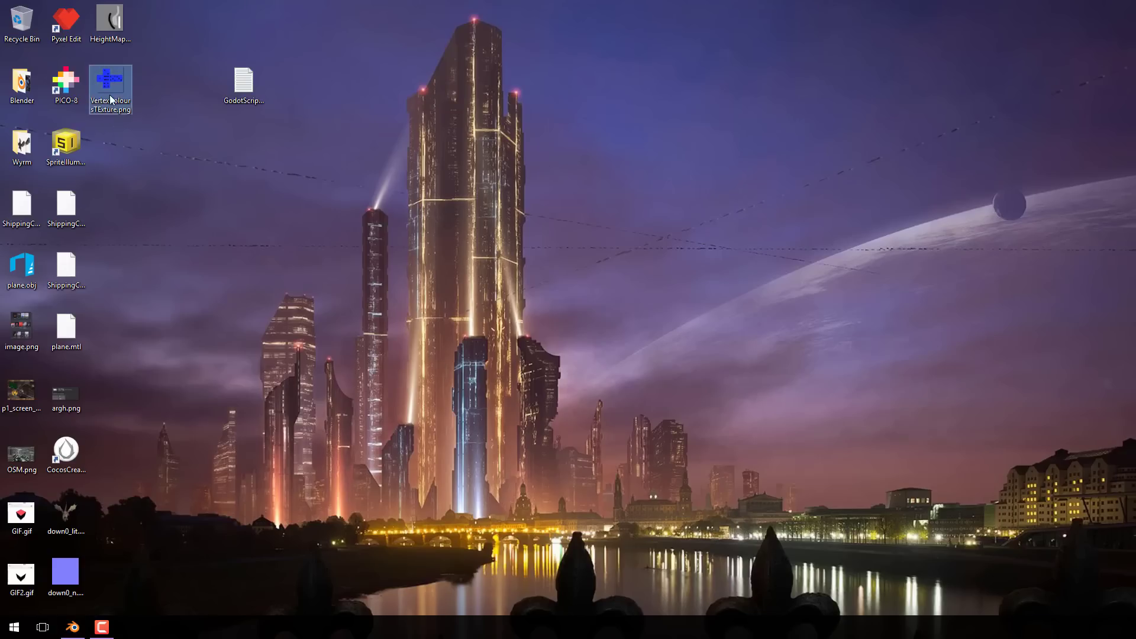
View VertexColoursTExture.png in Windows Photos, windowed rather than full screen.
{"action": "double_click", "coordinate": [110, 87]}
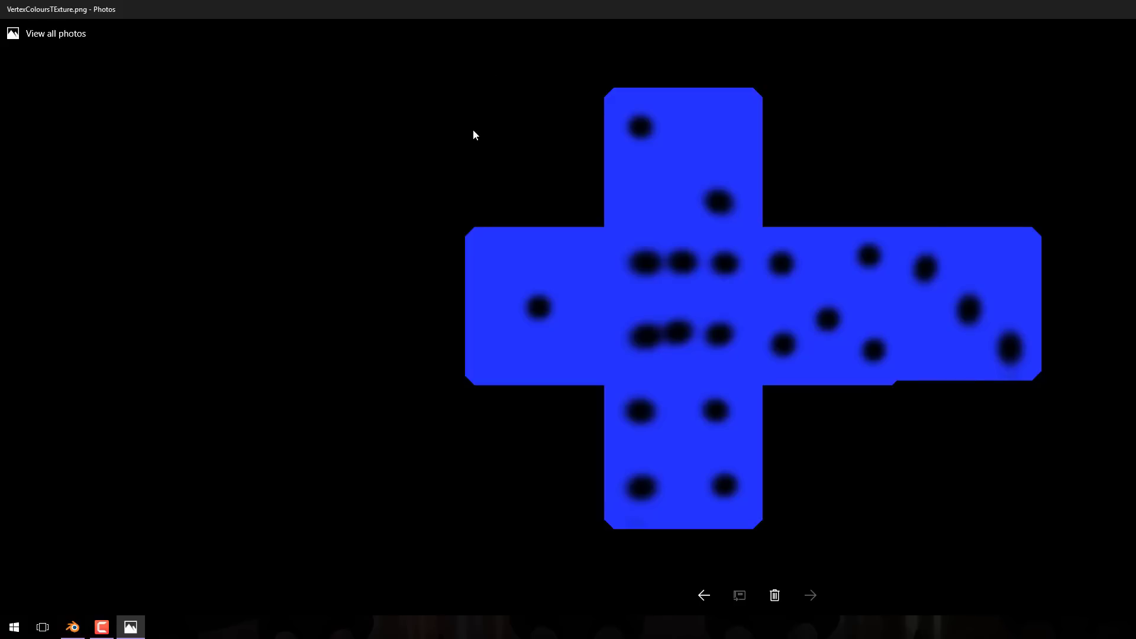
{"action": "double_click", "coordinate": [183, 4]}
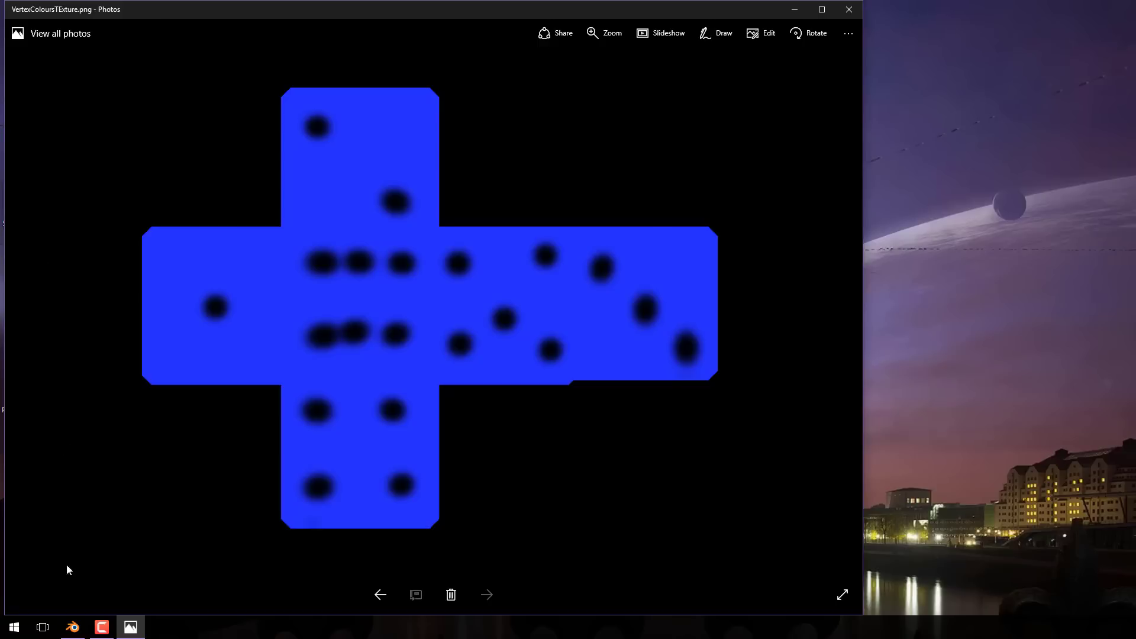
Return to Blender from the taskbar, then switch to the other running application.
{"action": "left_click", "coordinate": [73, 627]}
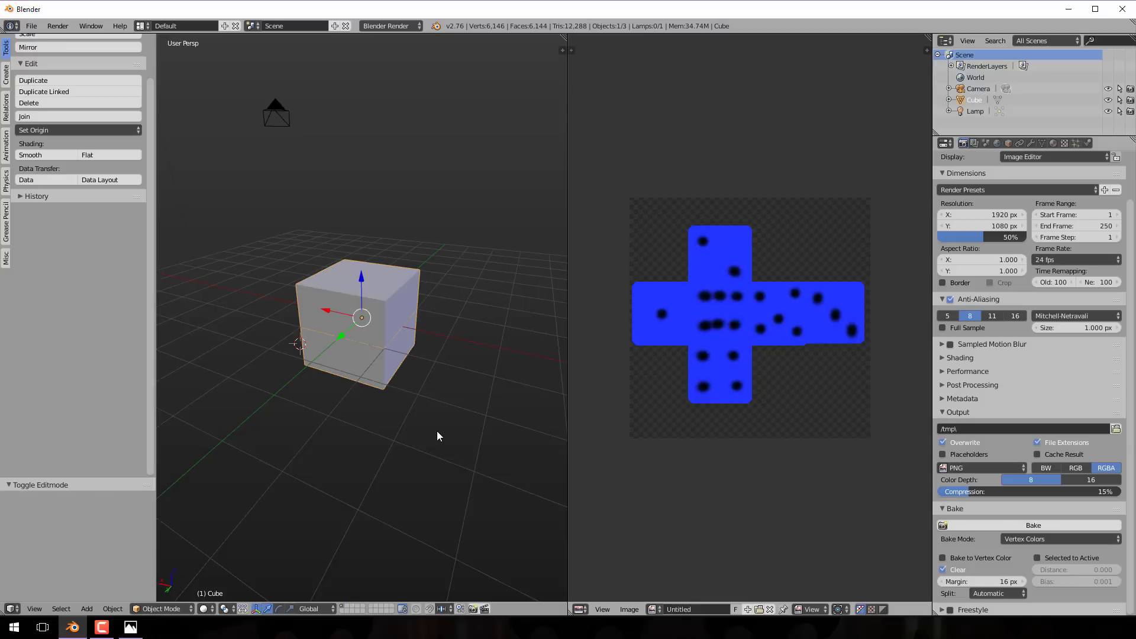
{"action": "left_click", "coordinate": [102, 627]}
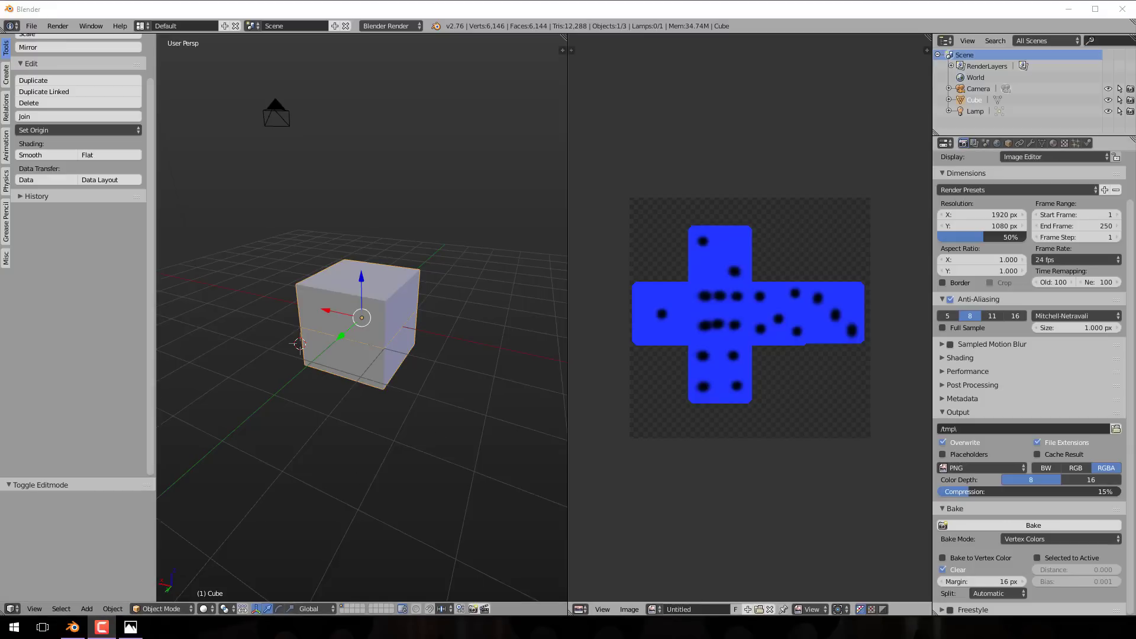